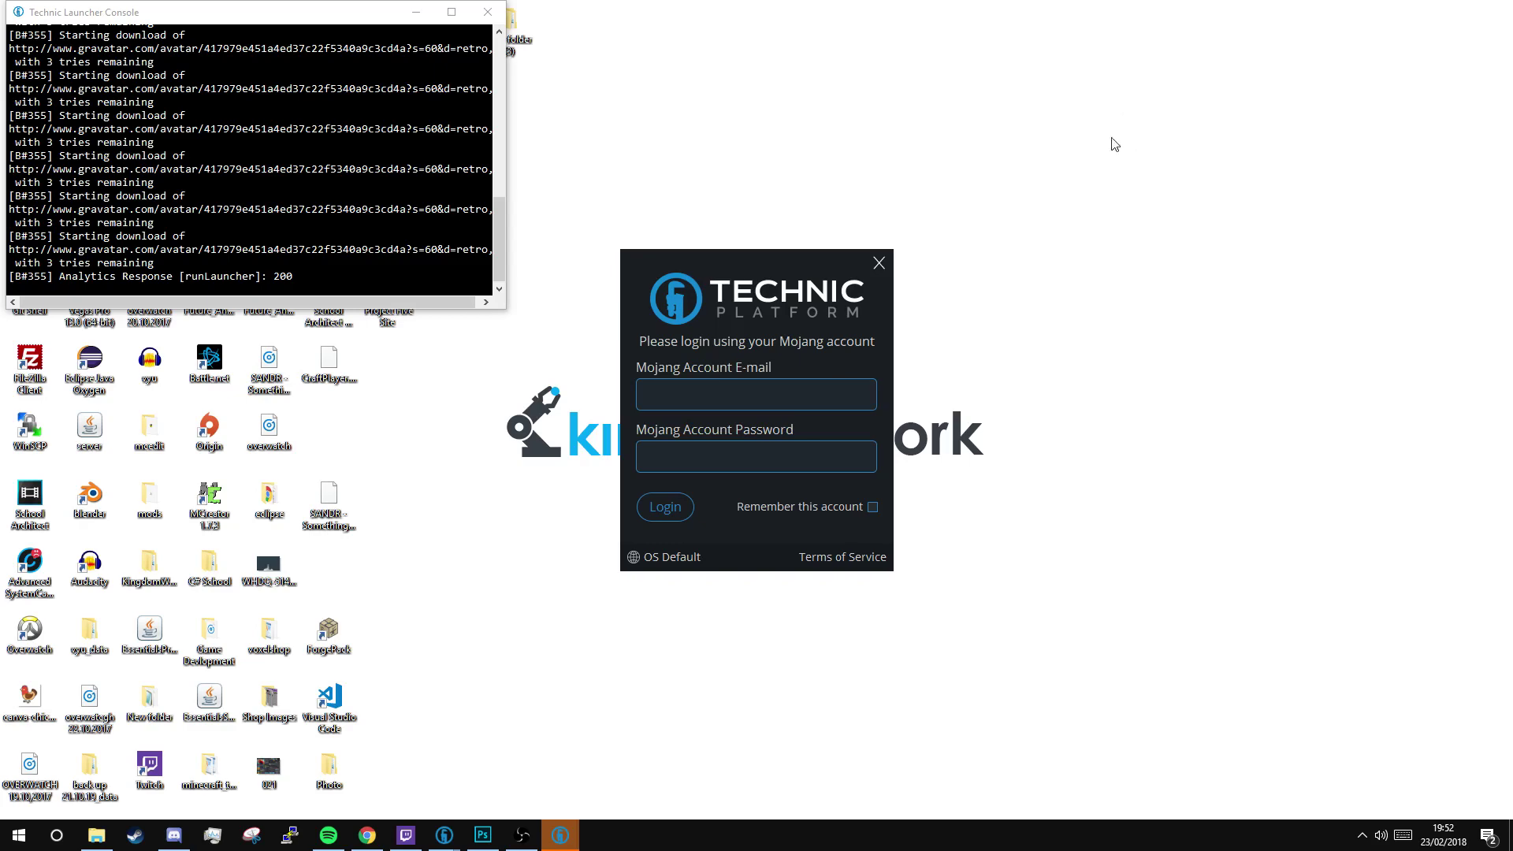
Maximize Chrome and open the official Java download page from the search results.
left_click(366, 844)
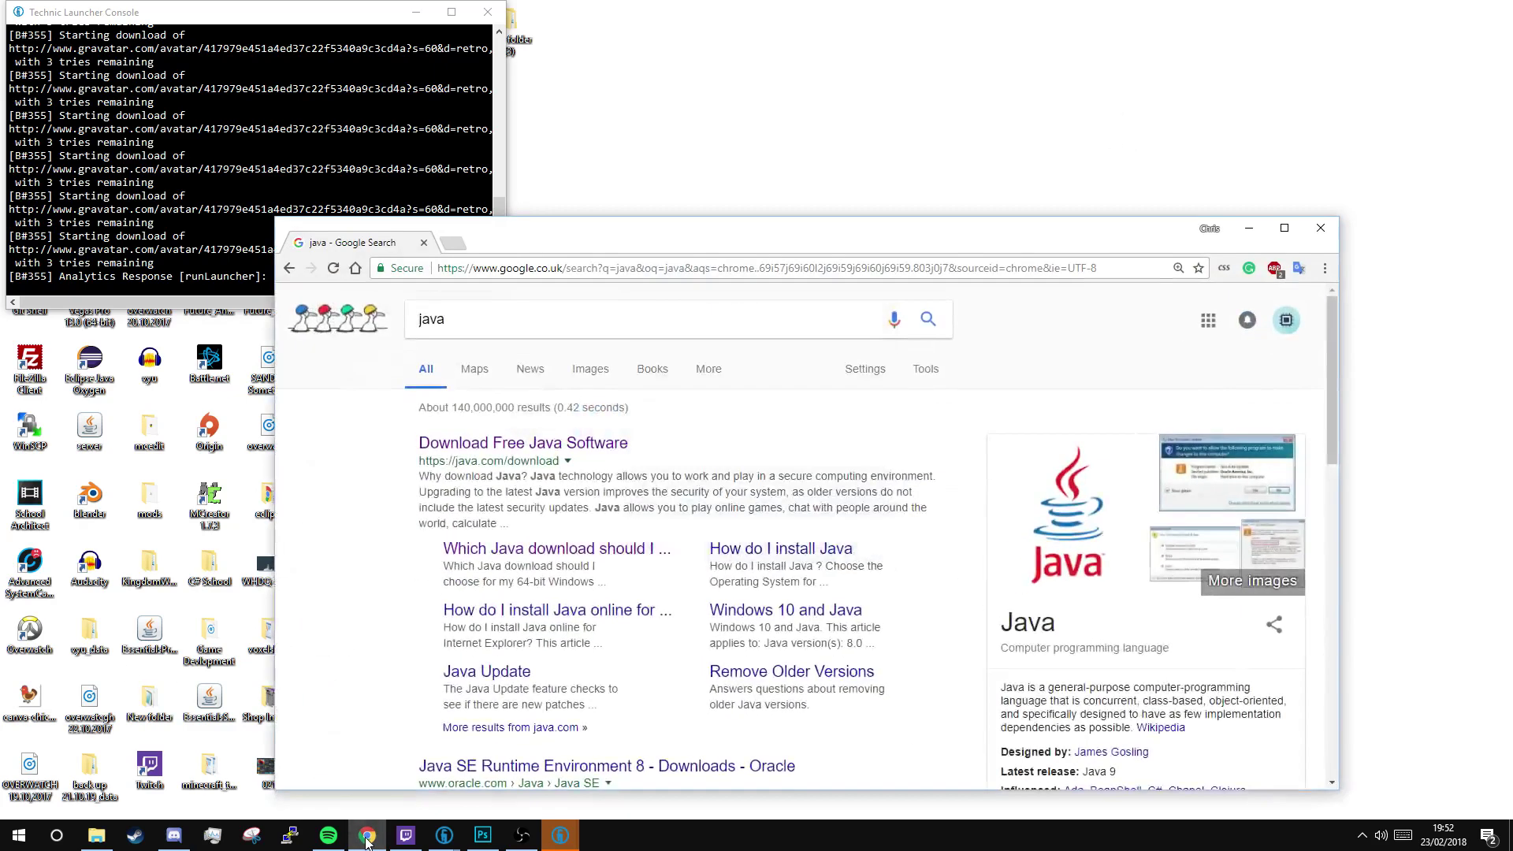
left_click(1269, 221)
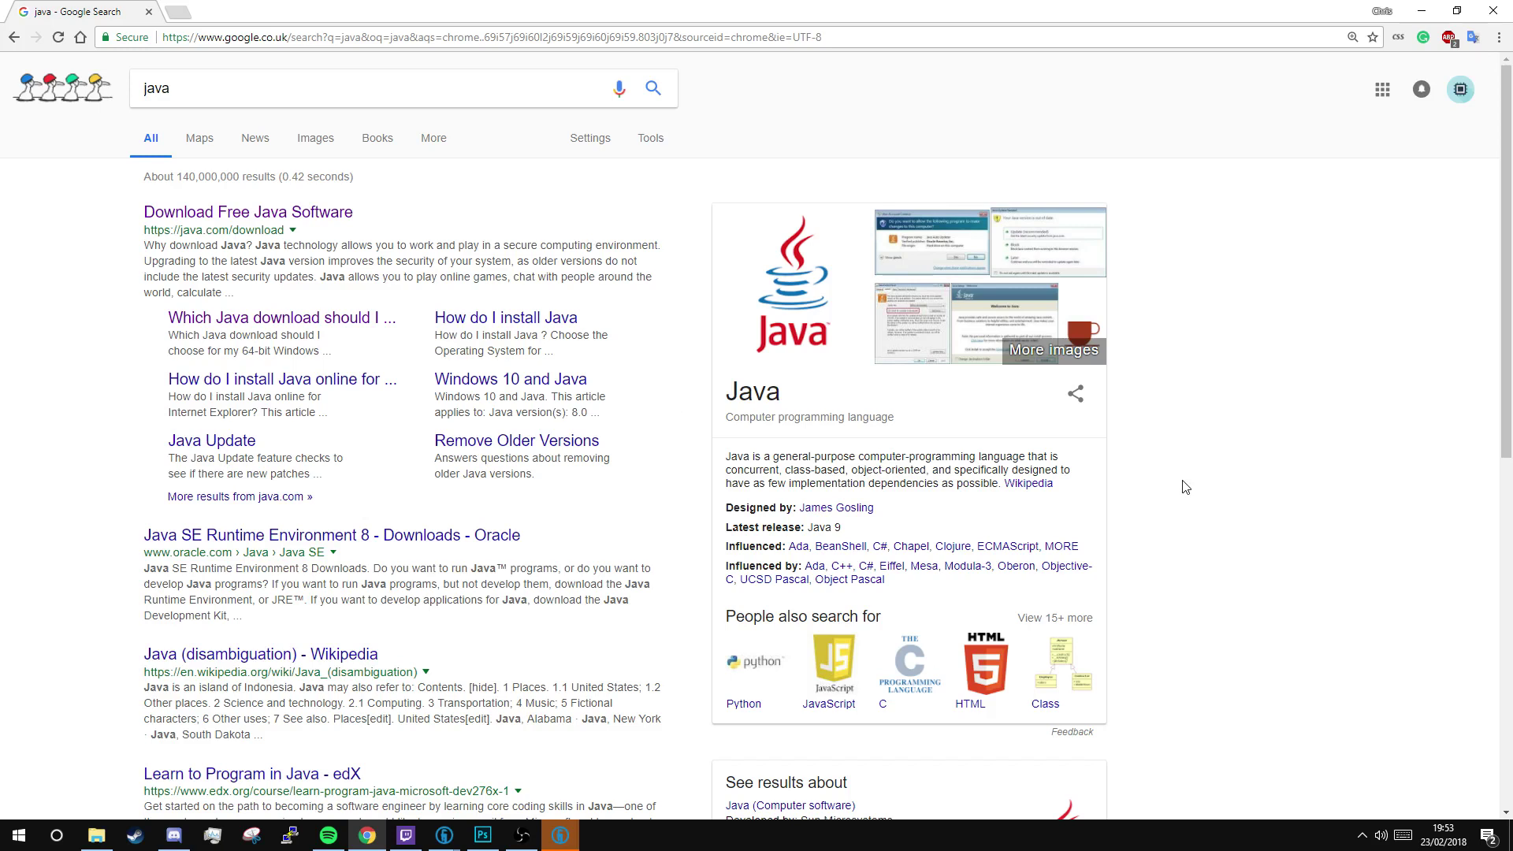
left_click(1358, 839)
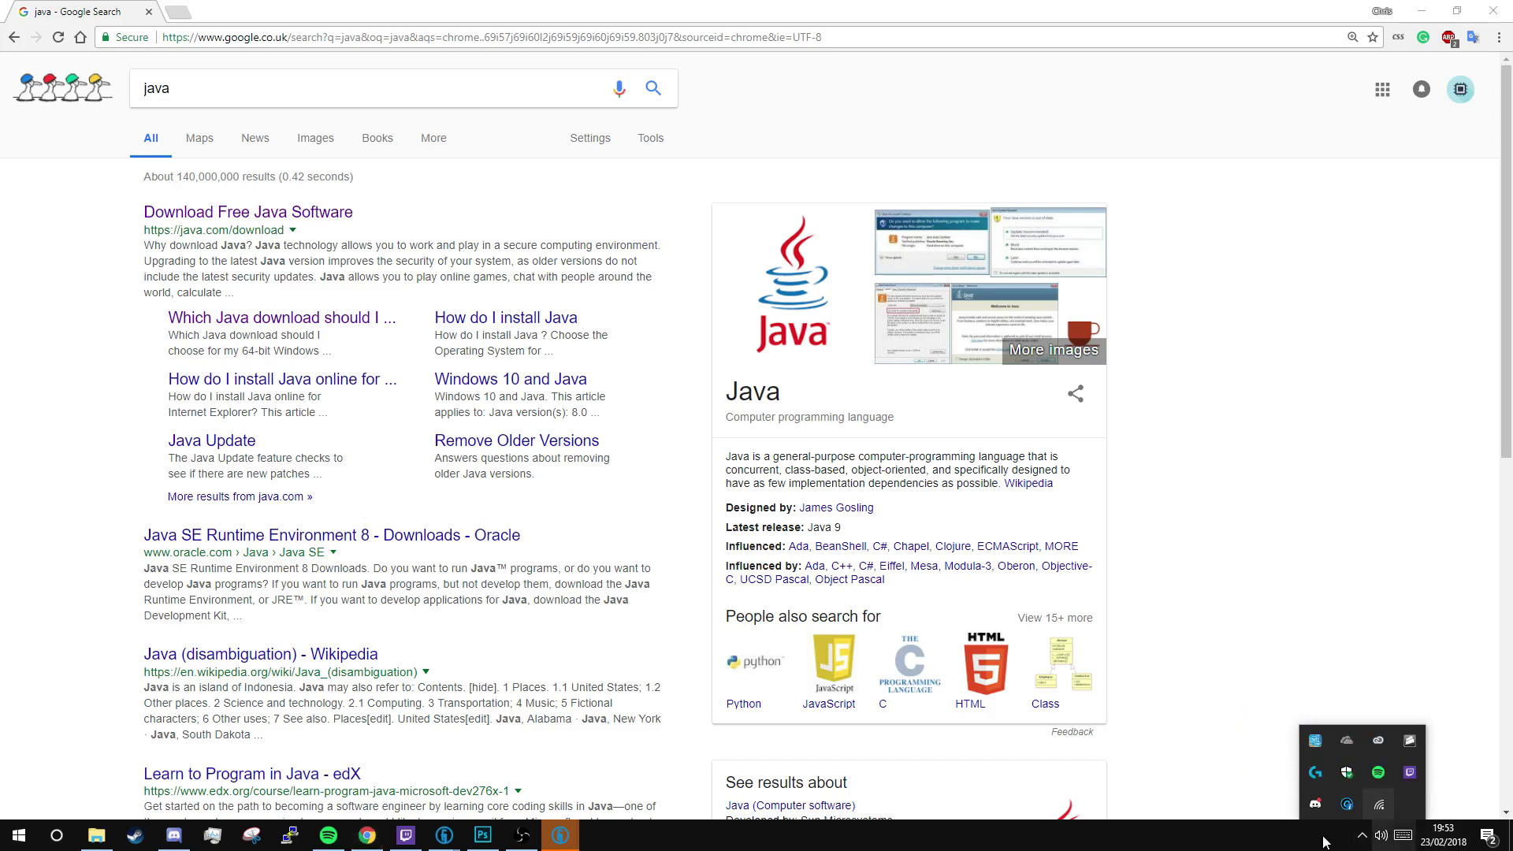
left_click(1357, 840)
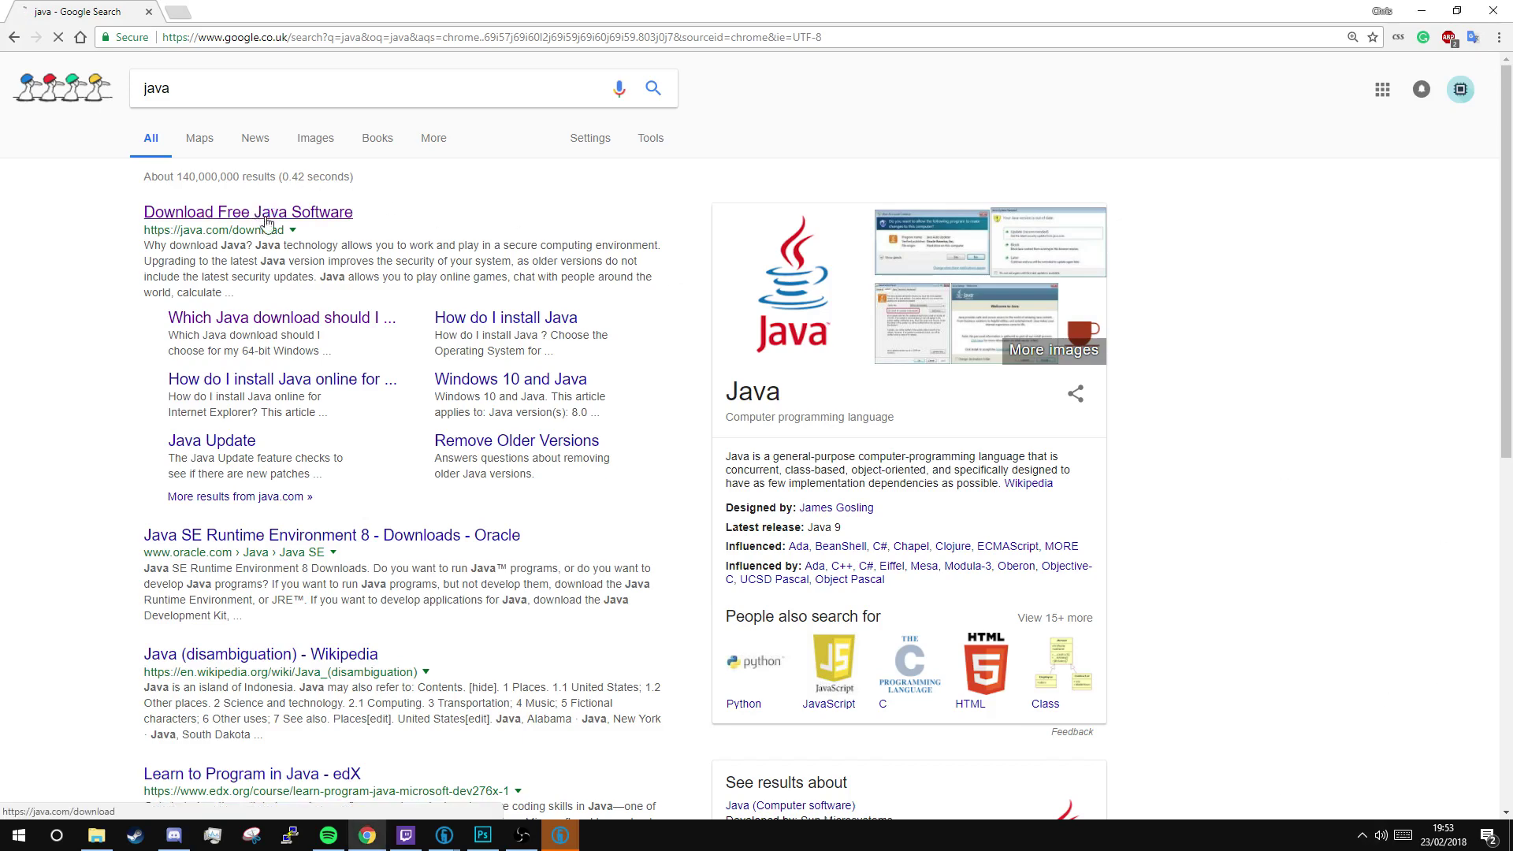
left_click(265, 220)
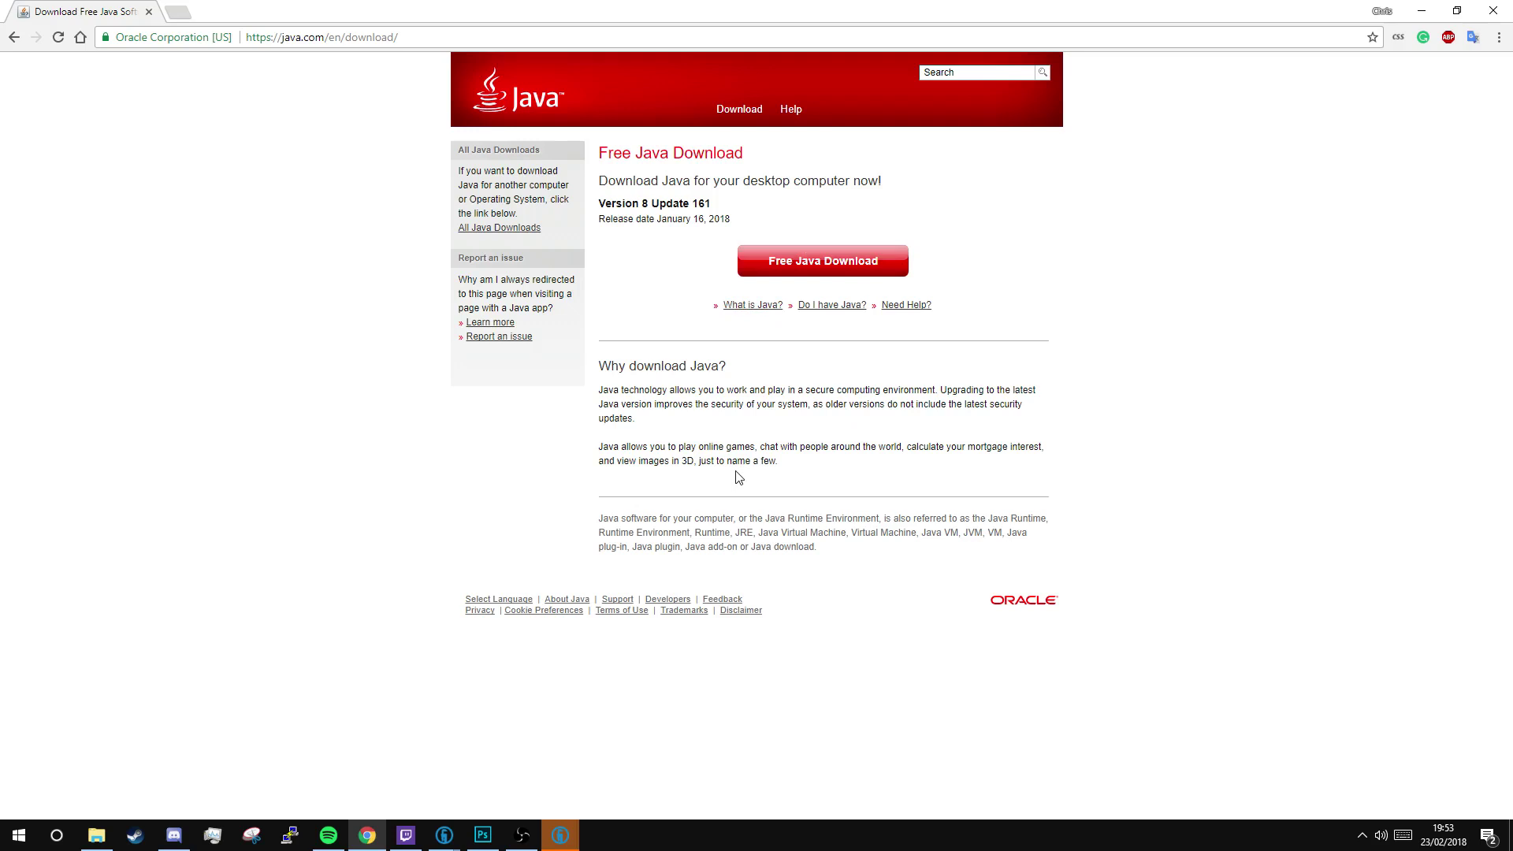
Highlight the Version 8 Update 161 number and the January 16, 2018 release date.
mouse_move(713, 203)
left_mouse_down()
mouse_move(599, 203)
mouse_move(702, 205)
left_mouse_up()
left_click(666, 205)
left_click(754, 218)
left_click_drag(659, 219, 750, 221)
left_click(865, 225)
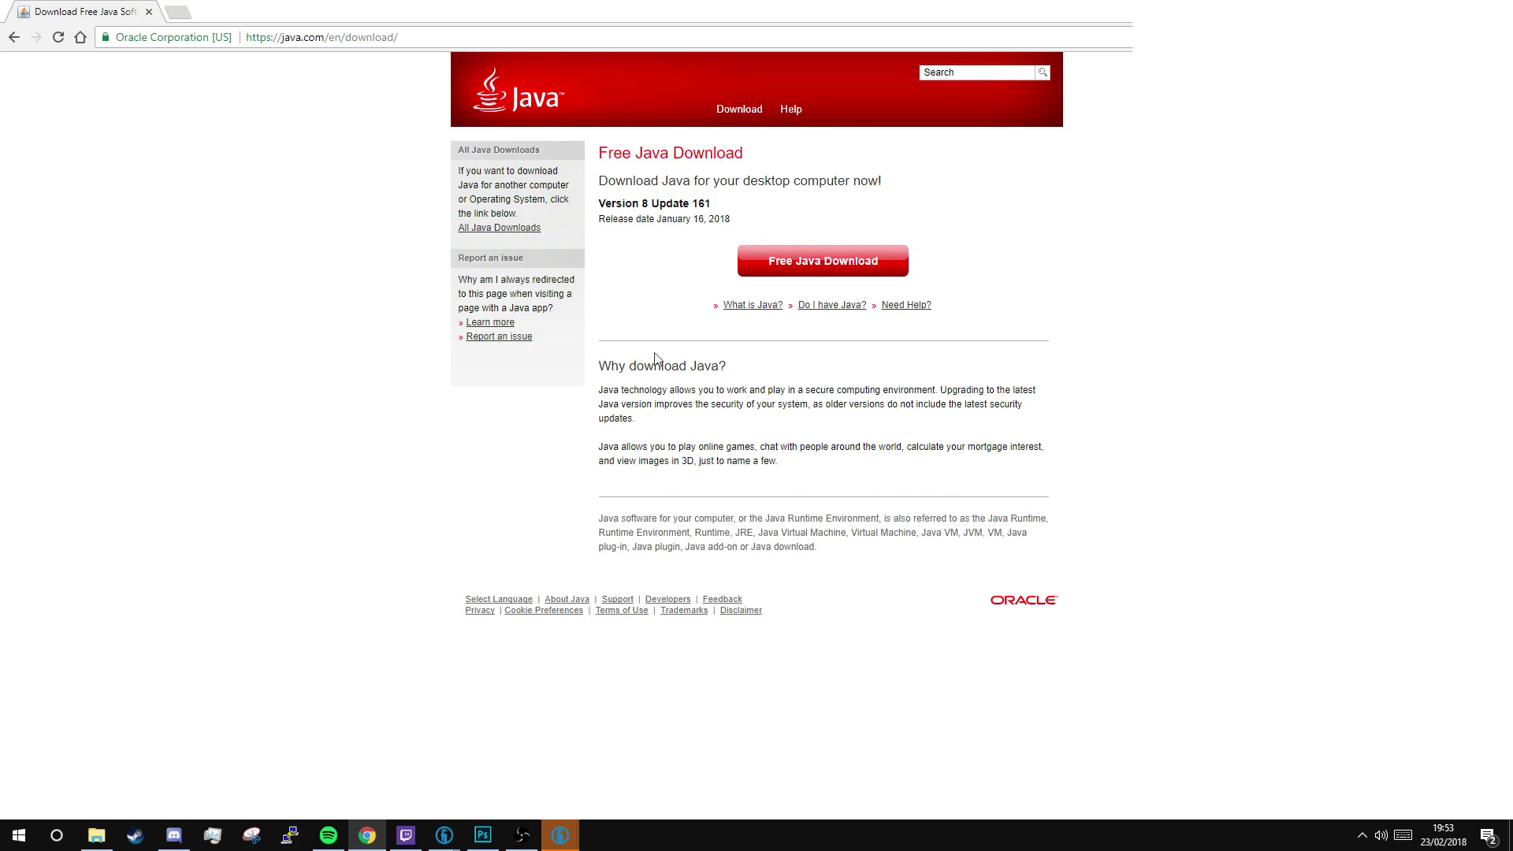
Minimize Chrome and start entering the Mojang account e-mail in the Technic login dialog.
key("super+Down")
key("super+Down")
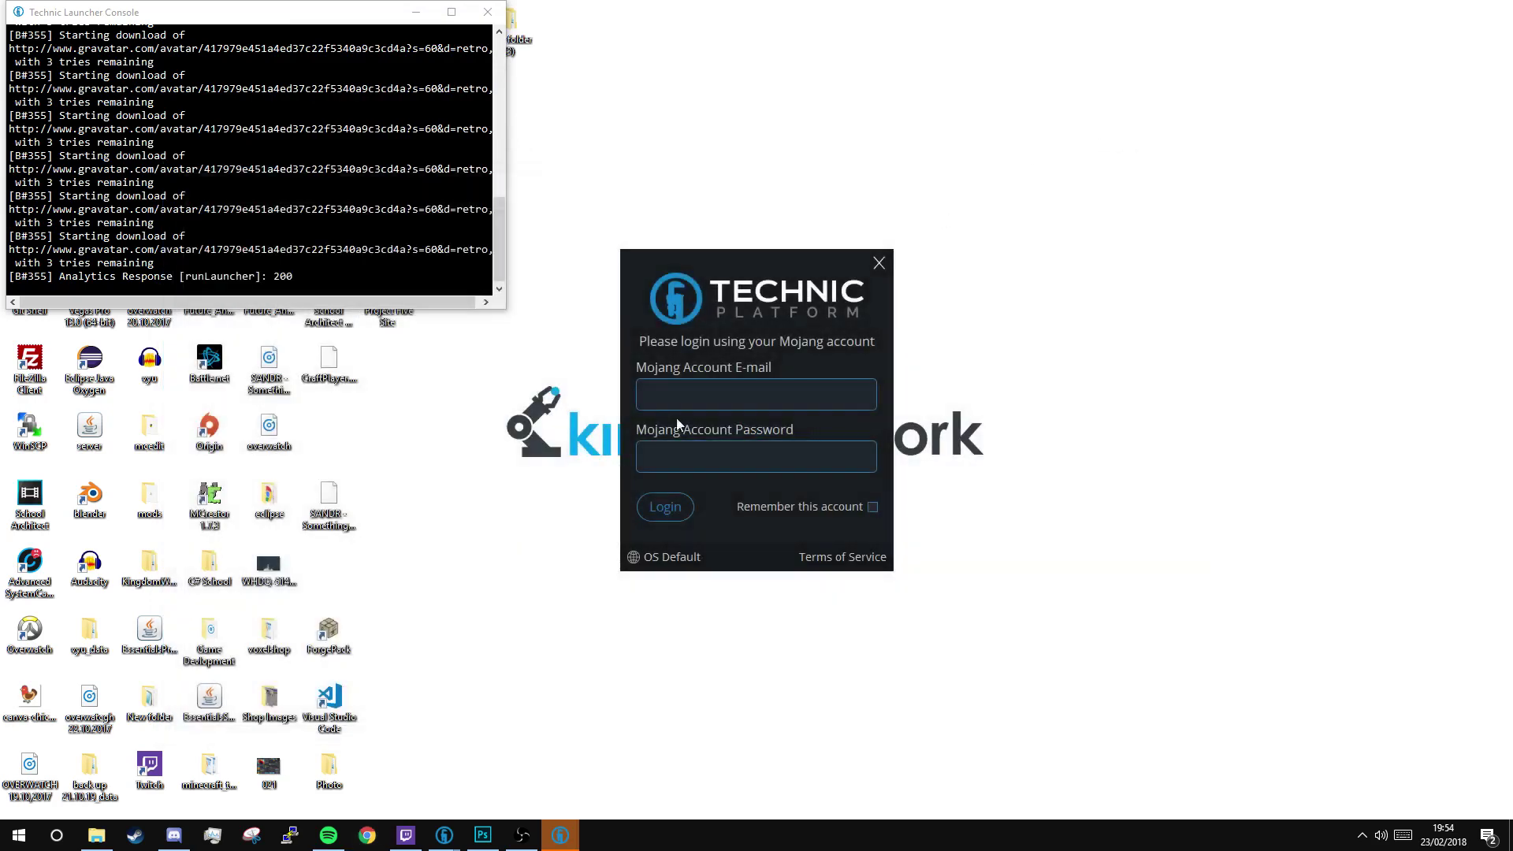
left_click(656, 394)
type("chris")
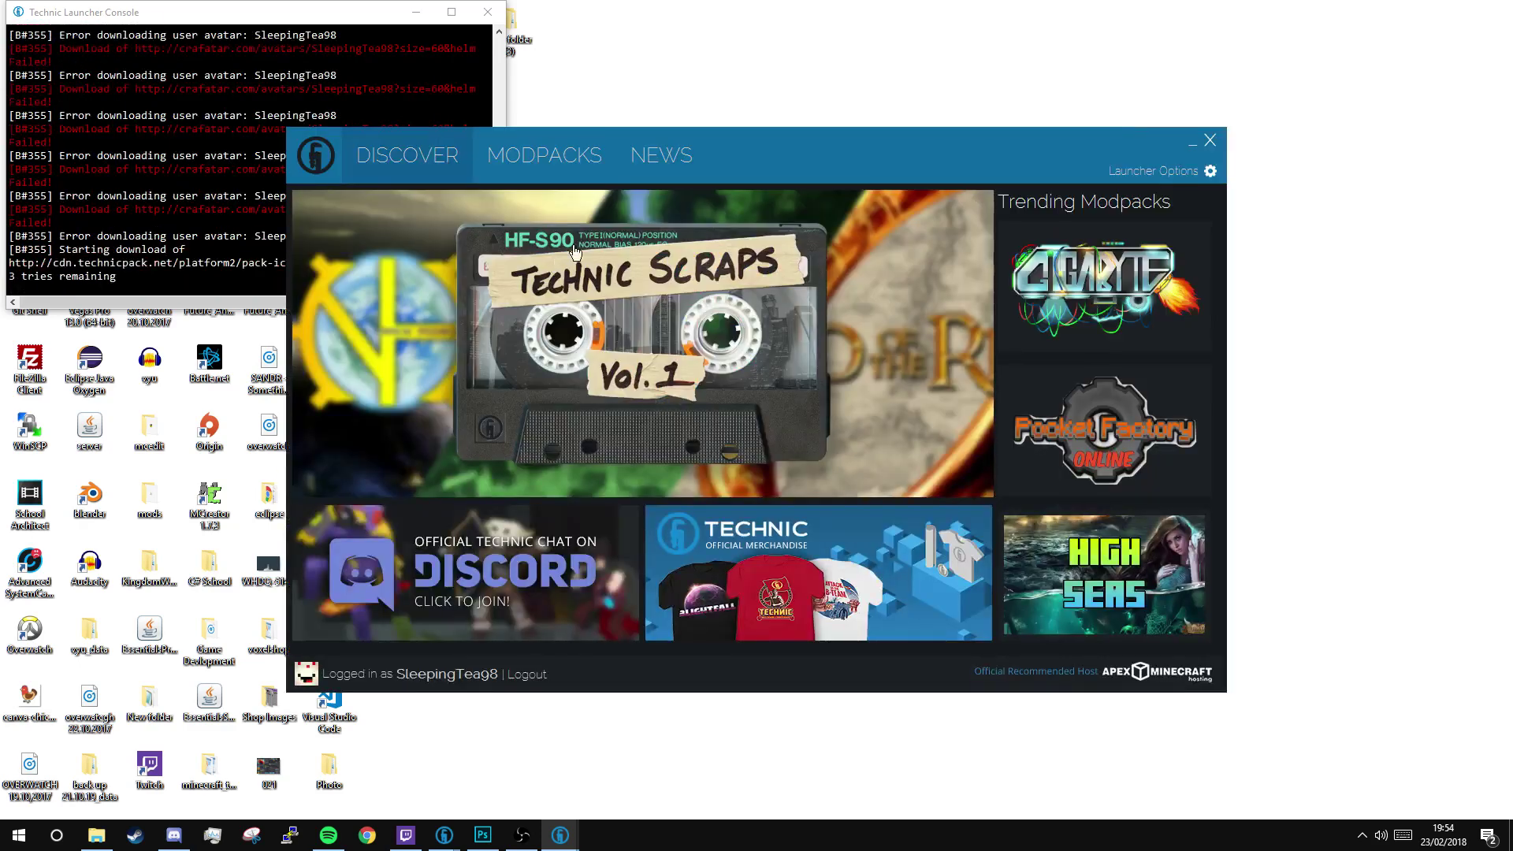
Switch to the MODPACKS tab listing the installed Colony - Space Modpack.
left_click(521, 152)
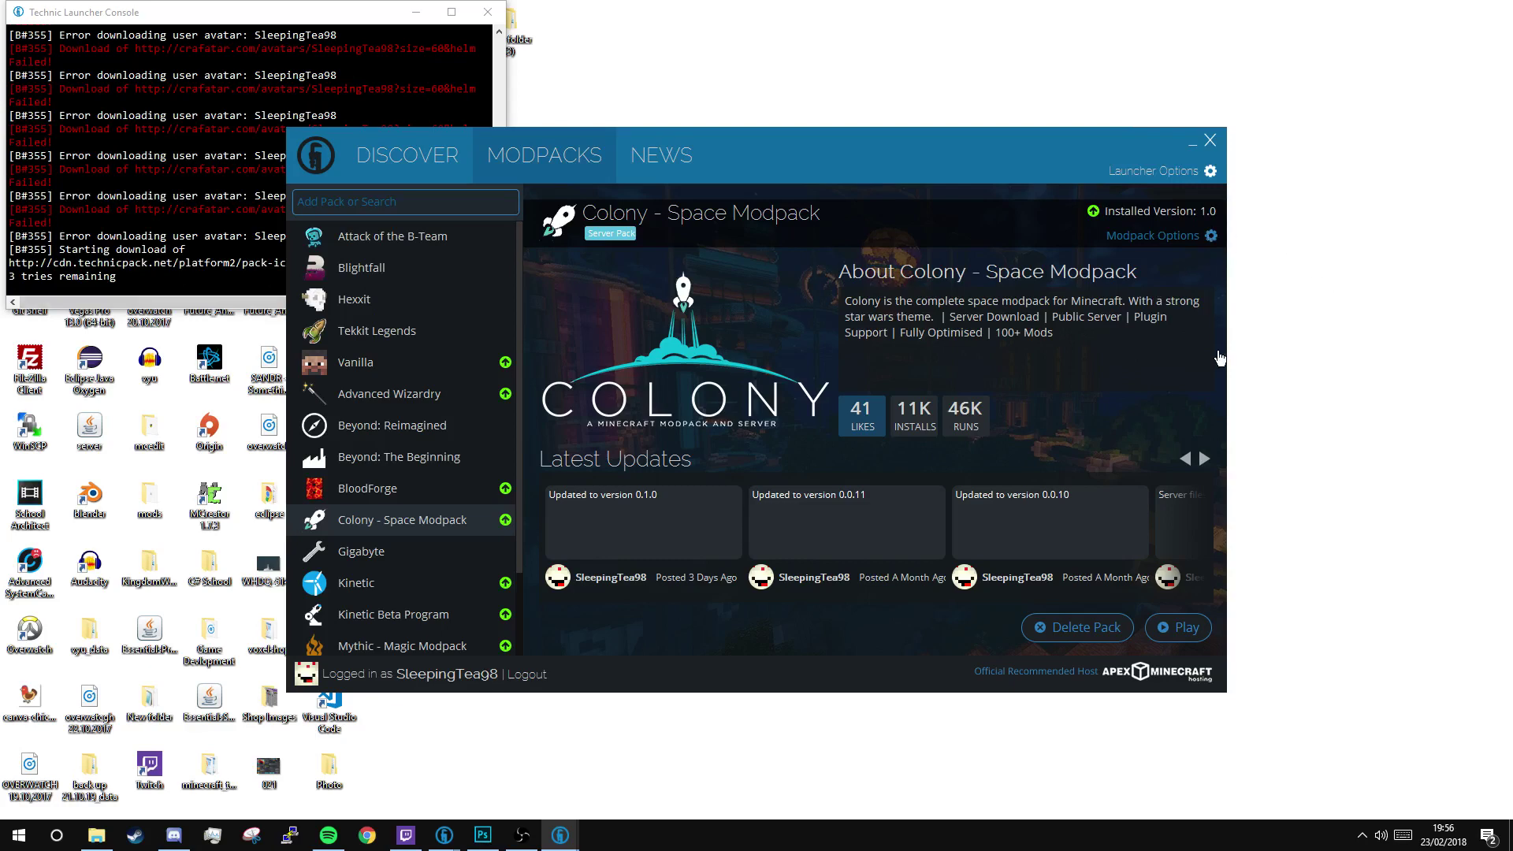
Open the kinetic-colony install folder maximized, enter mods, and select BetterFps-1.4.5-1.10.
left_click(1210, 236)
left_click(862, 338)
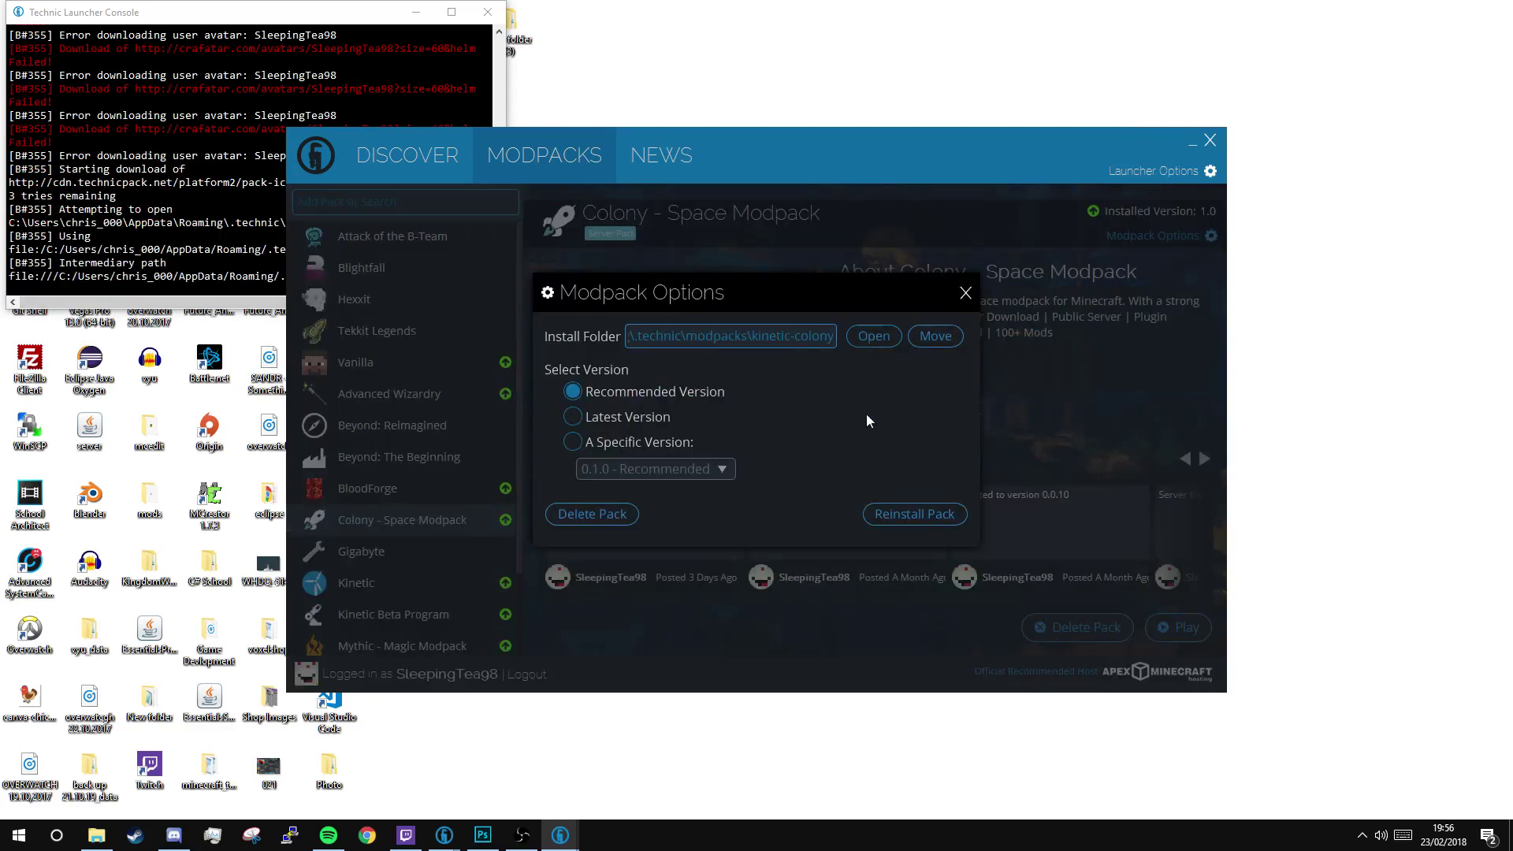
double_click(747, 228)
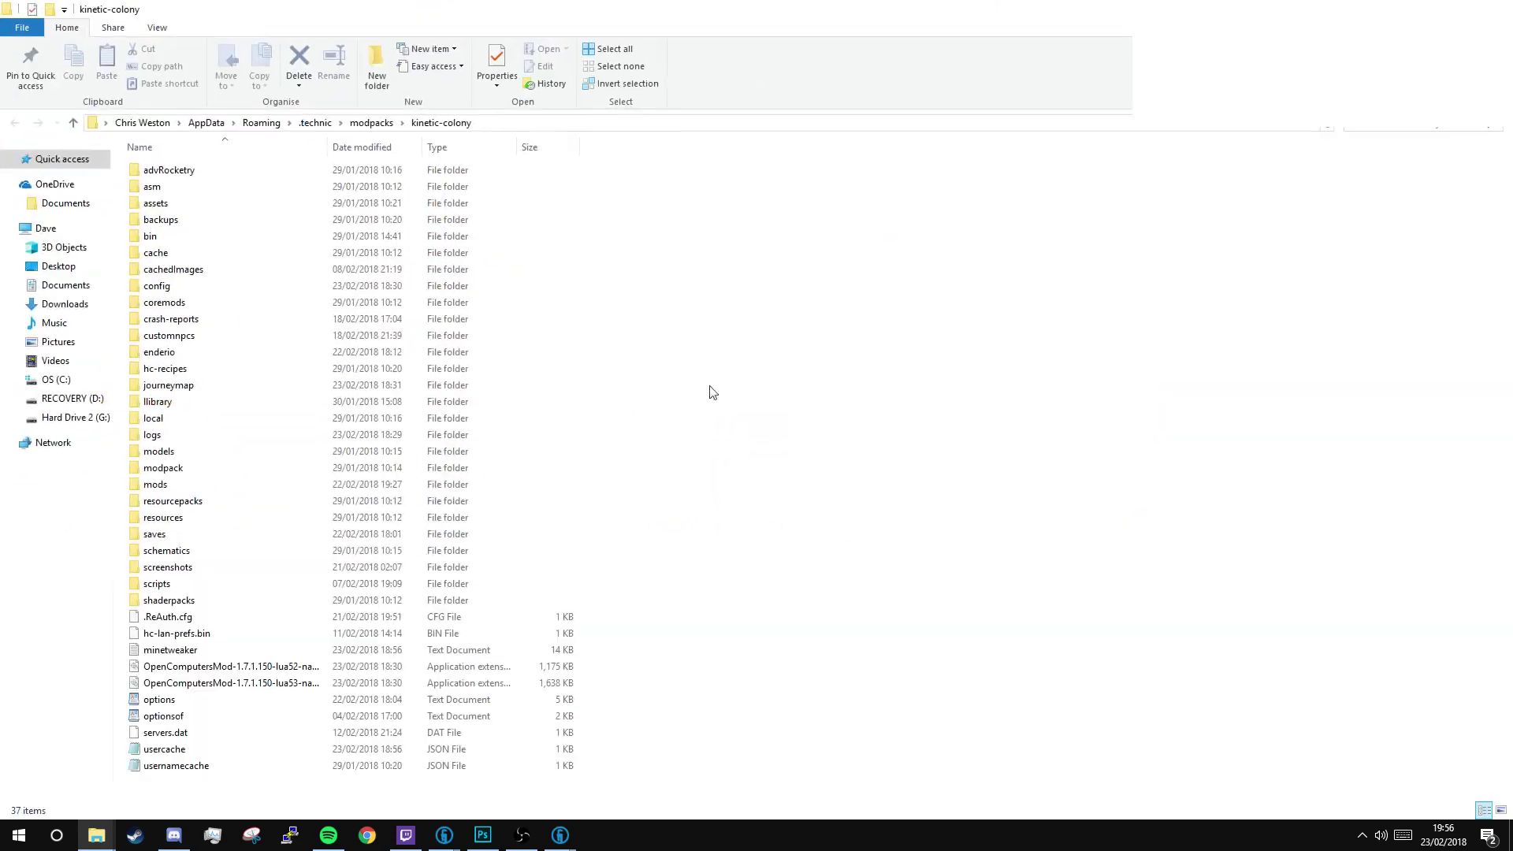
double_click(194, 483)
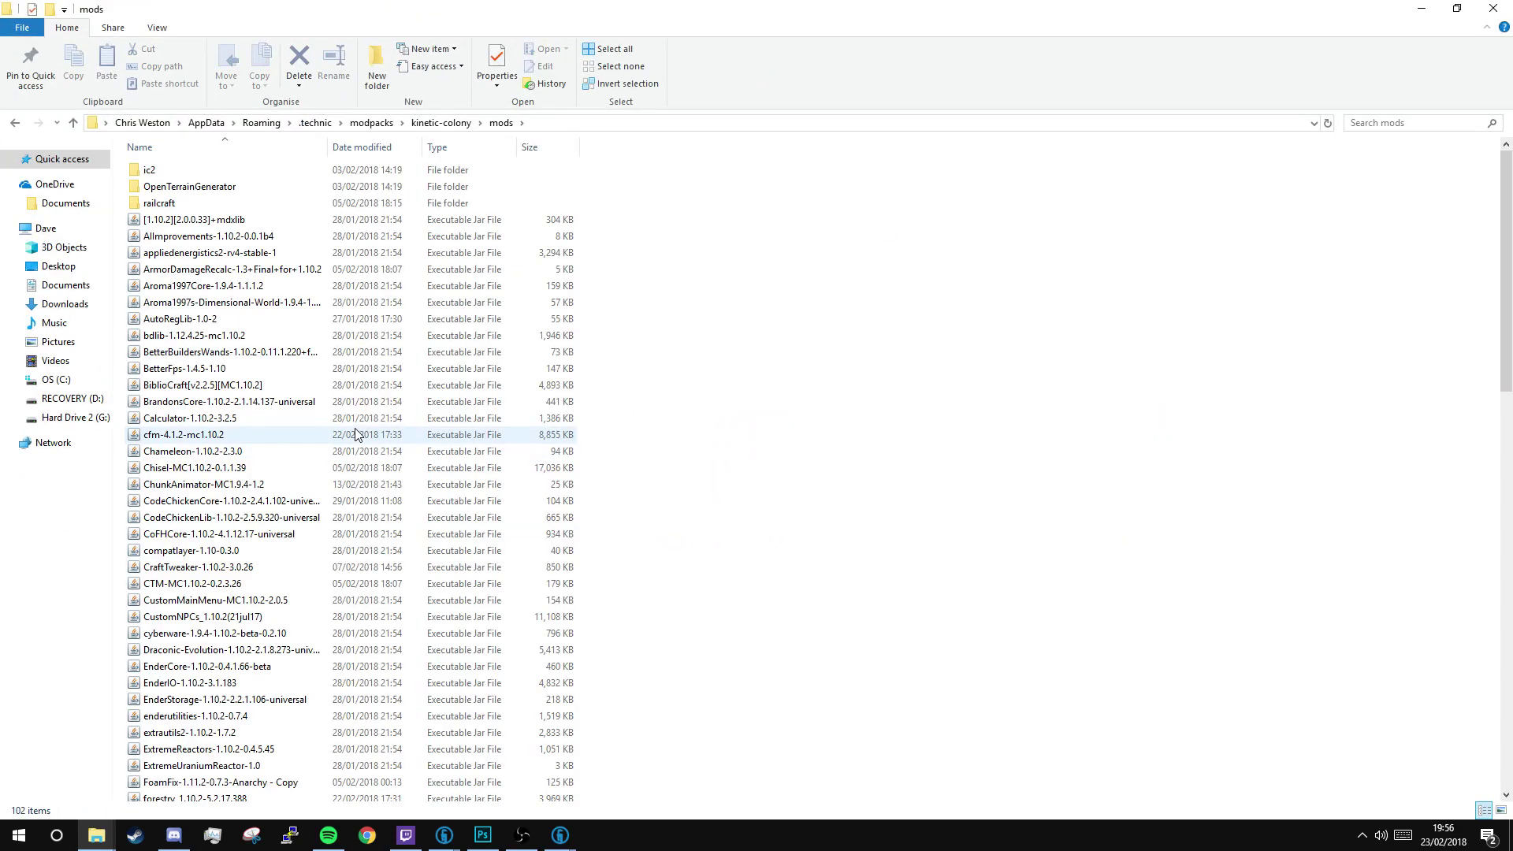
left_click(356, 435)
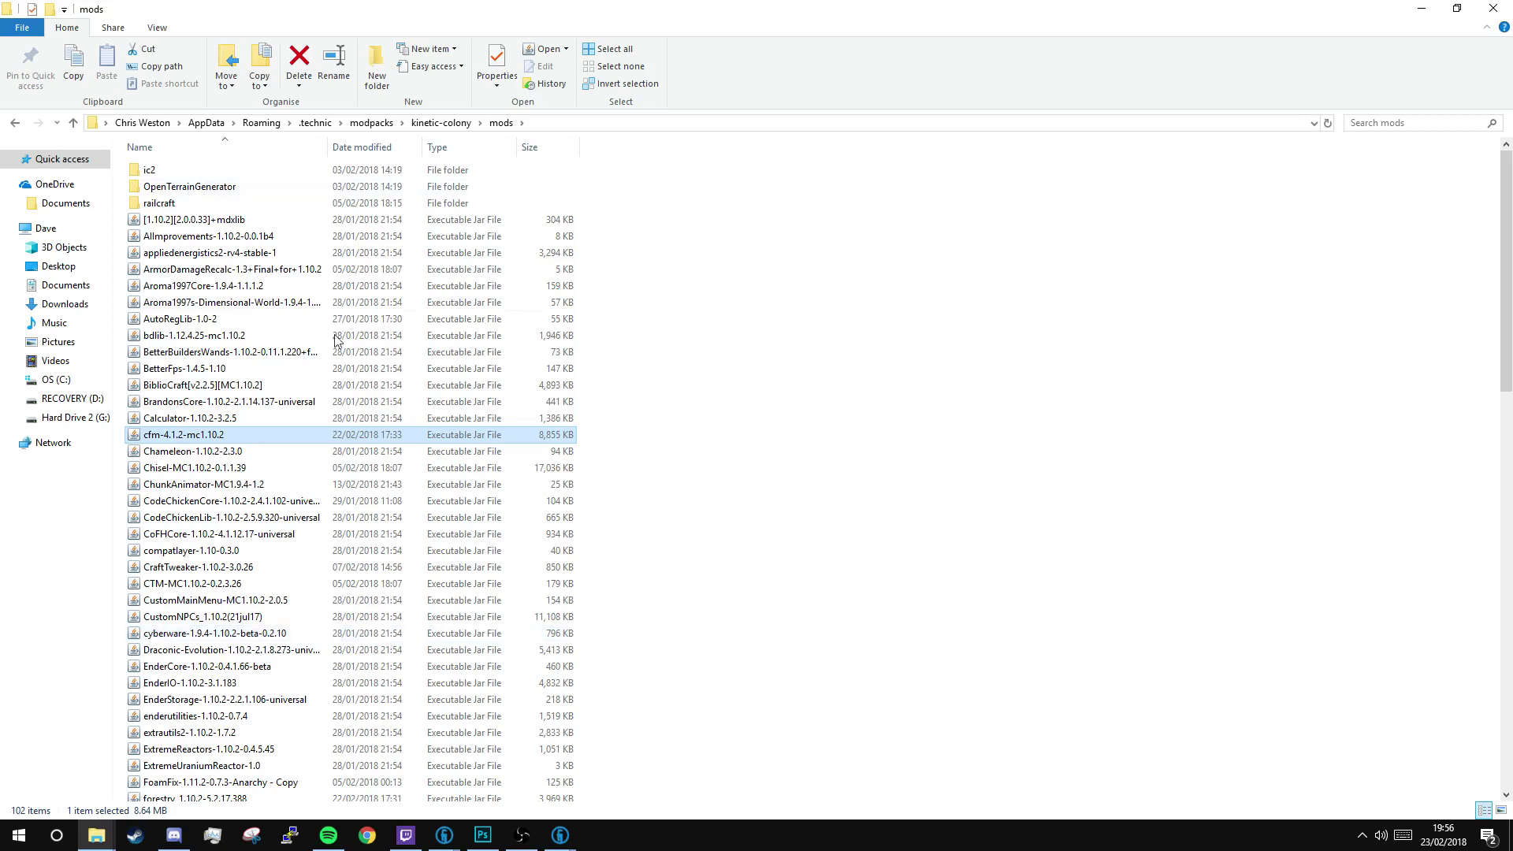
left_click(329, 372)
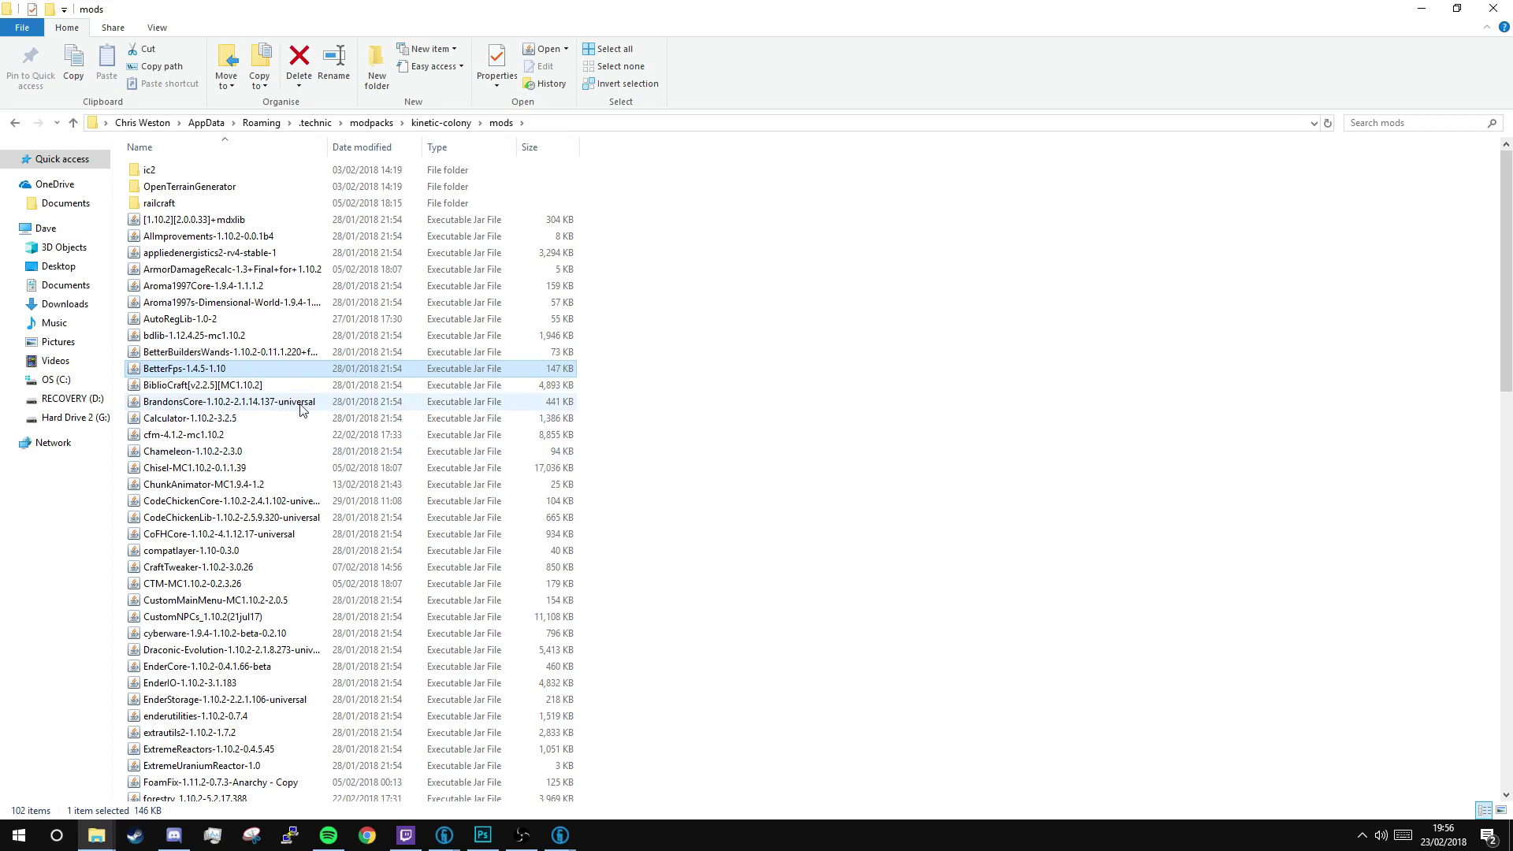
Launch the BetterFps installer, run Test Algorithms, and switch to LibGDX's Algorithm.
double_click(189, 368)
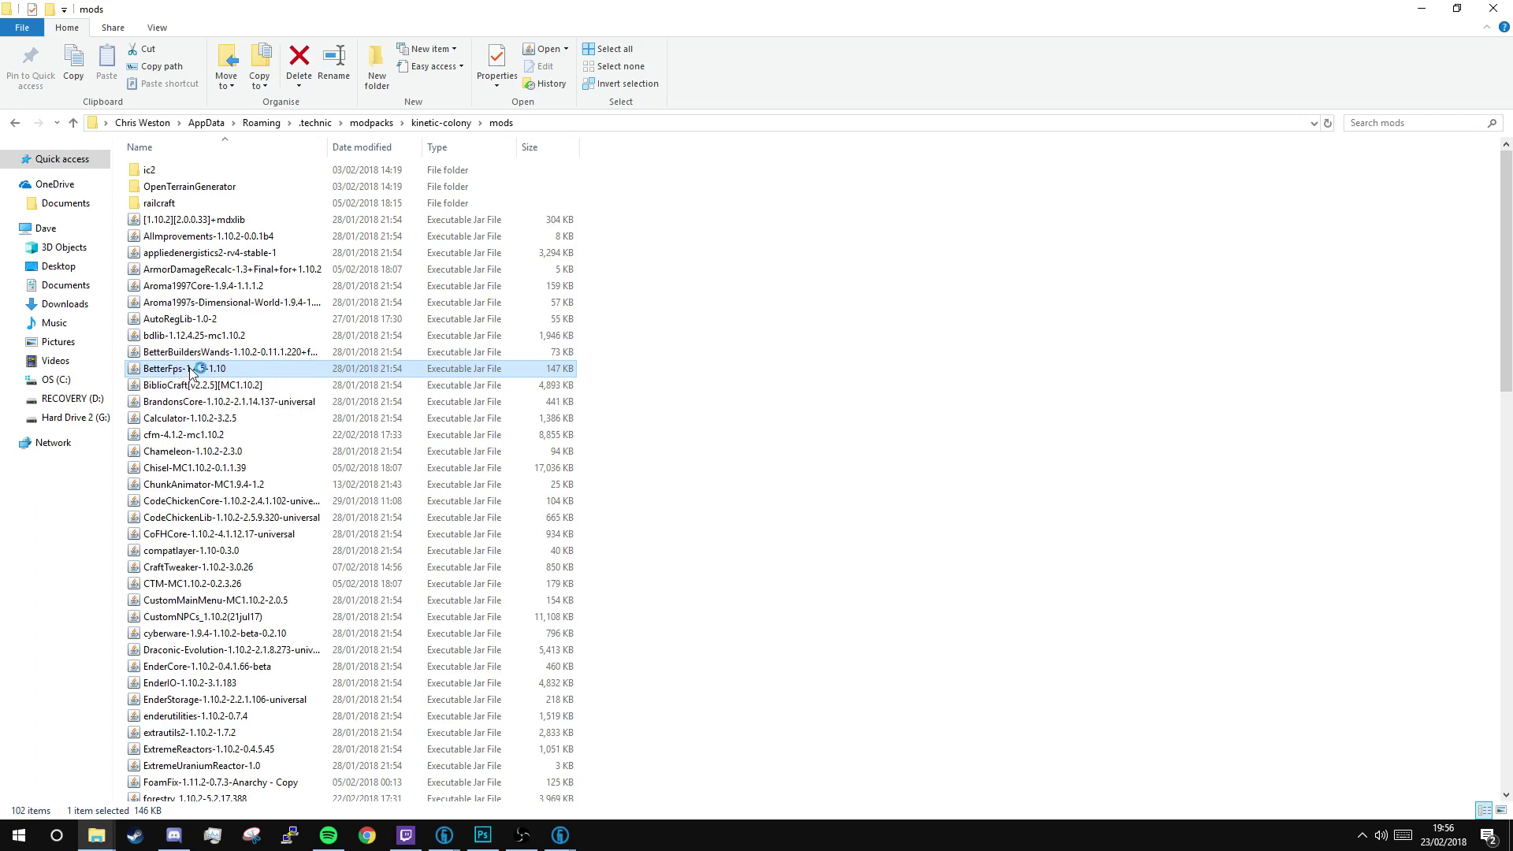
left_click_drag(713, 313, 877, 217)
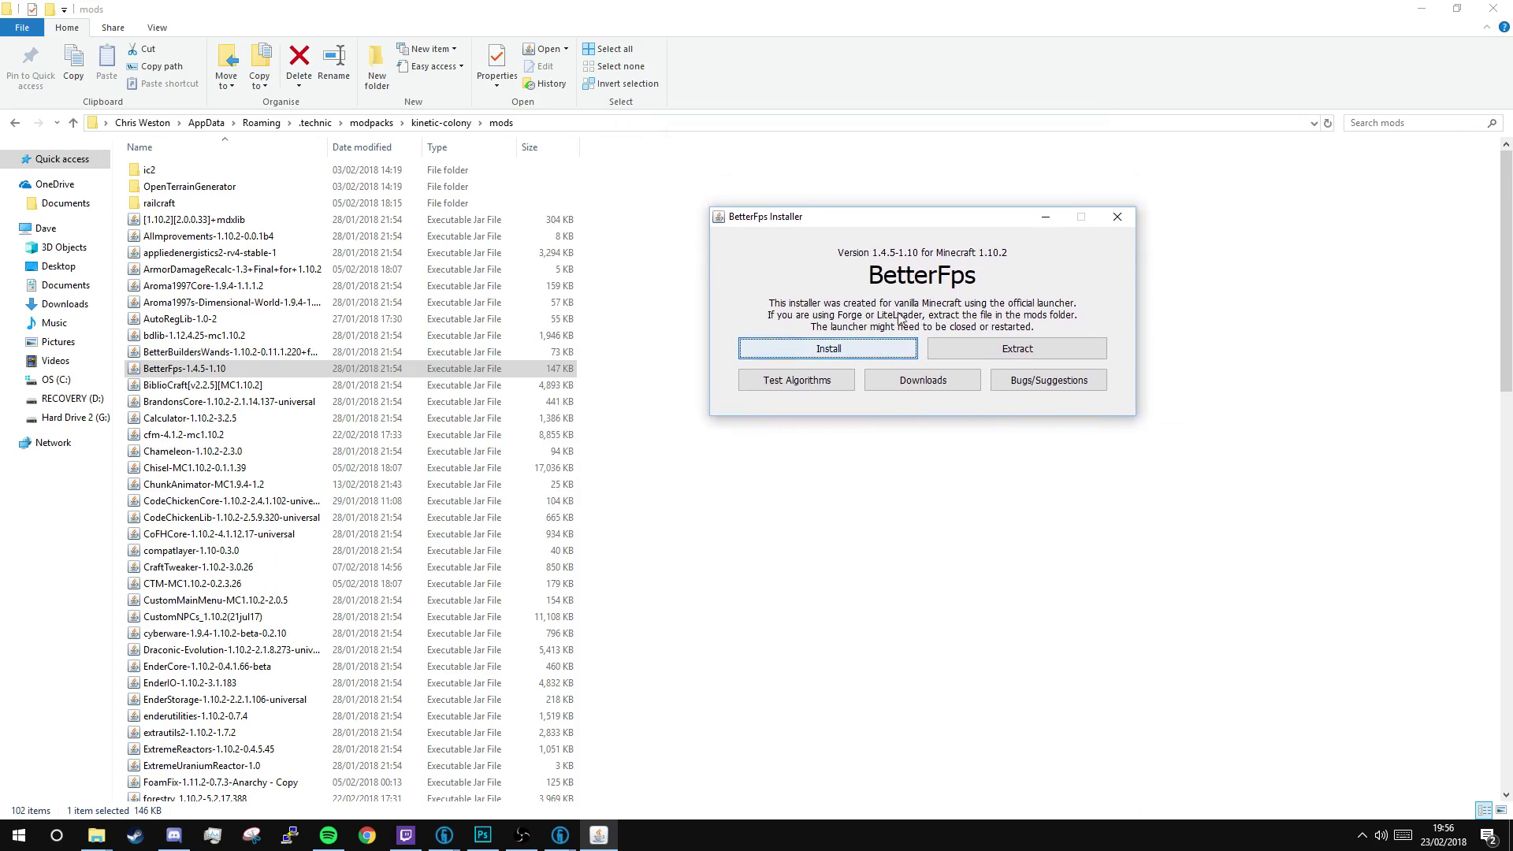
left_click(793, 382)
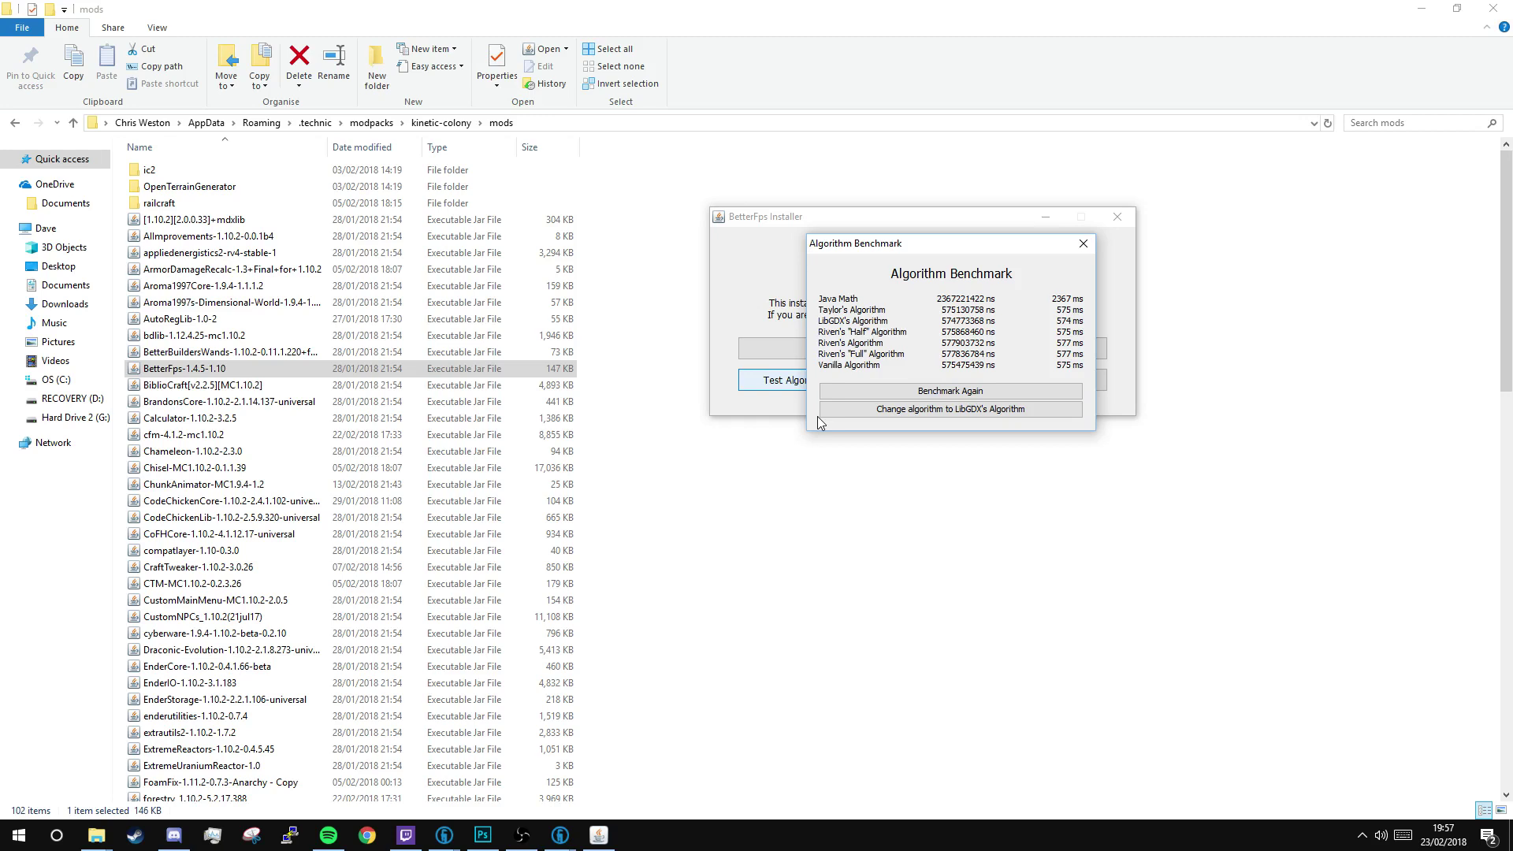
left_click(1027, 413)
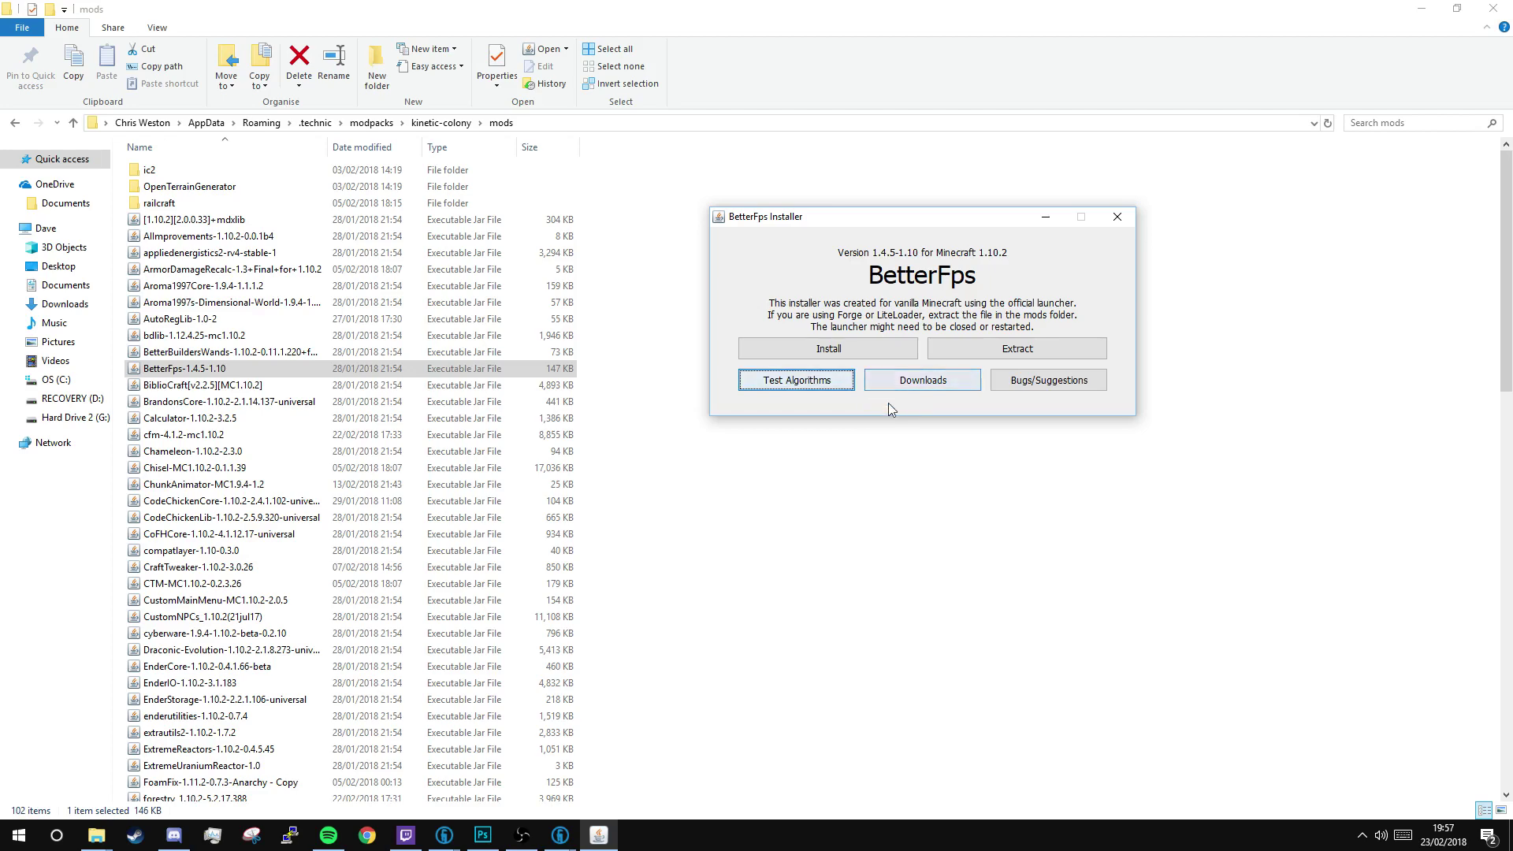
Close the BetterFps installer and select the FoamFix-1.11.2-0.7.3-Anarchy - Copy jar in mods.
left_click(1117, 217)
scroll(489, 561, "down", 3)
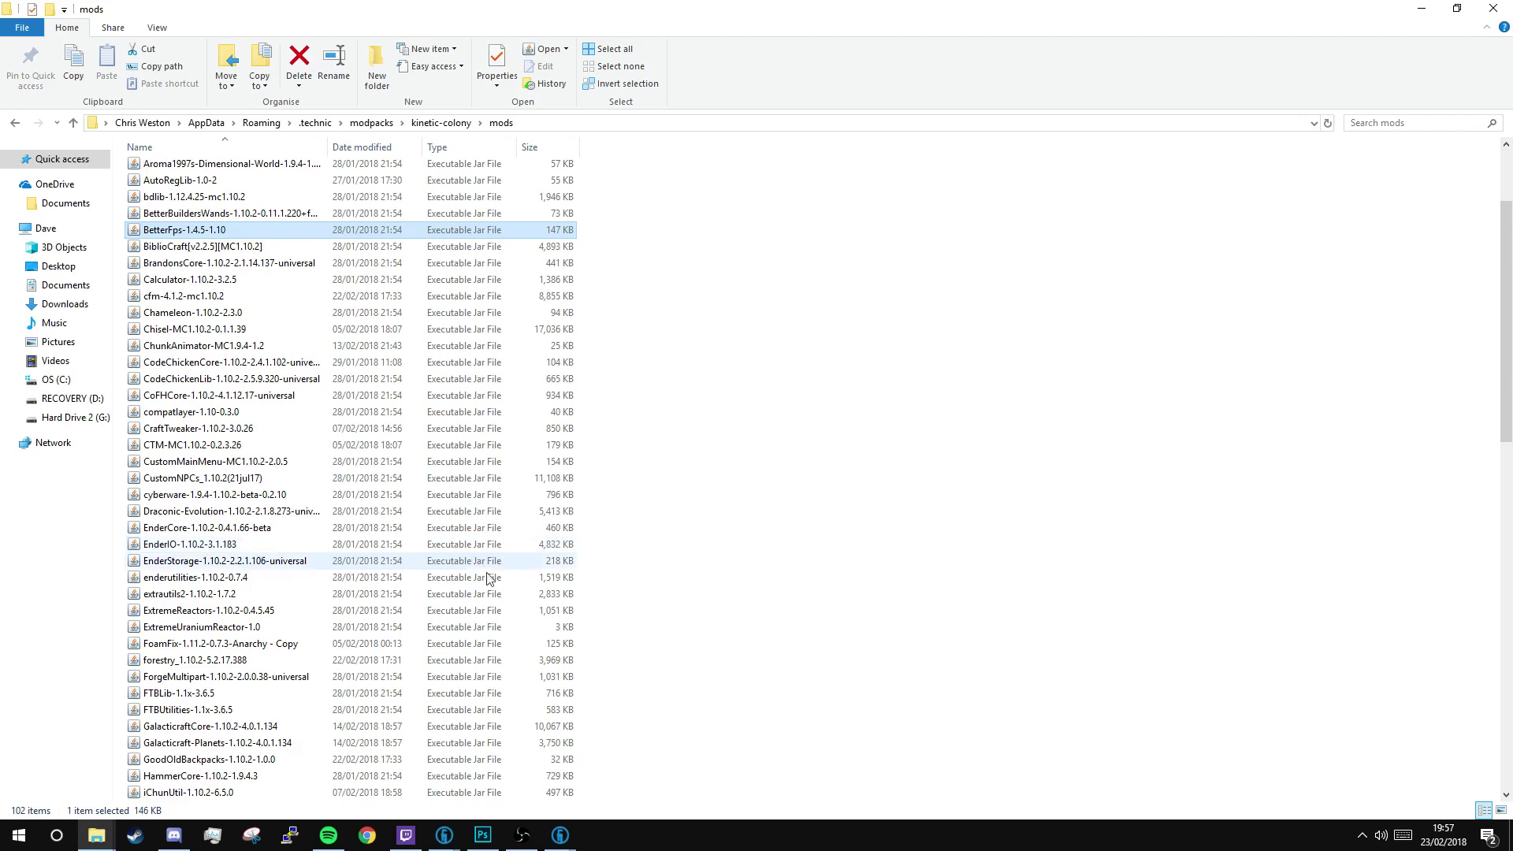
left_click(378, 645)
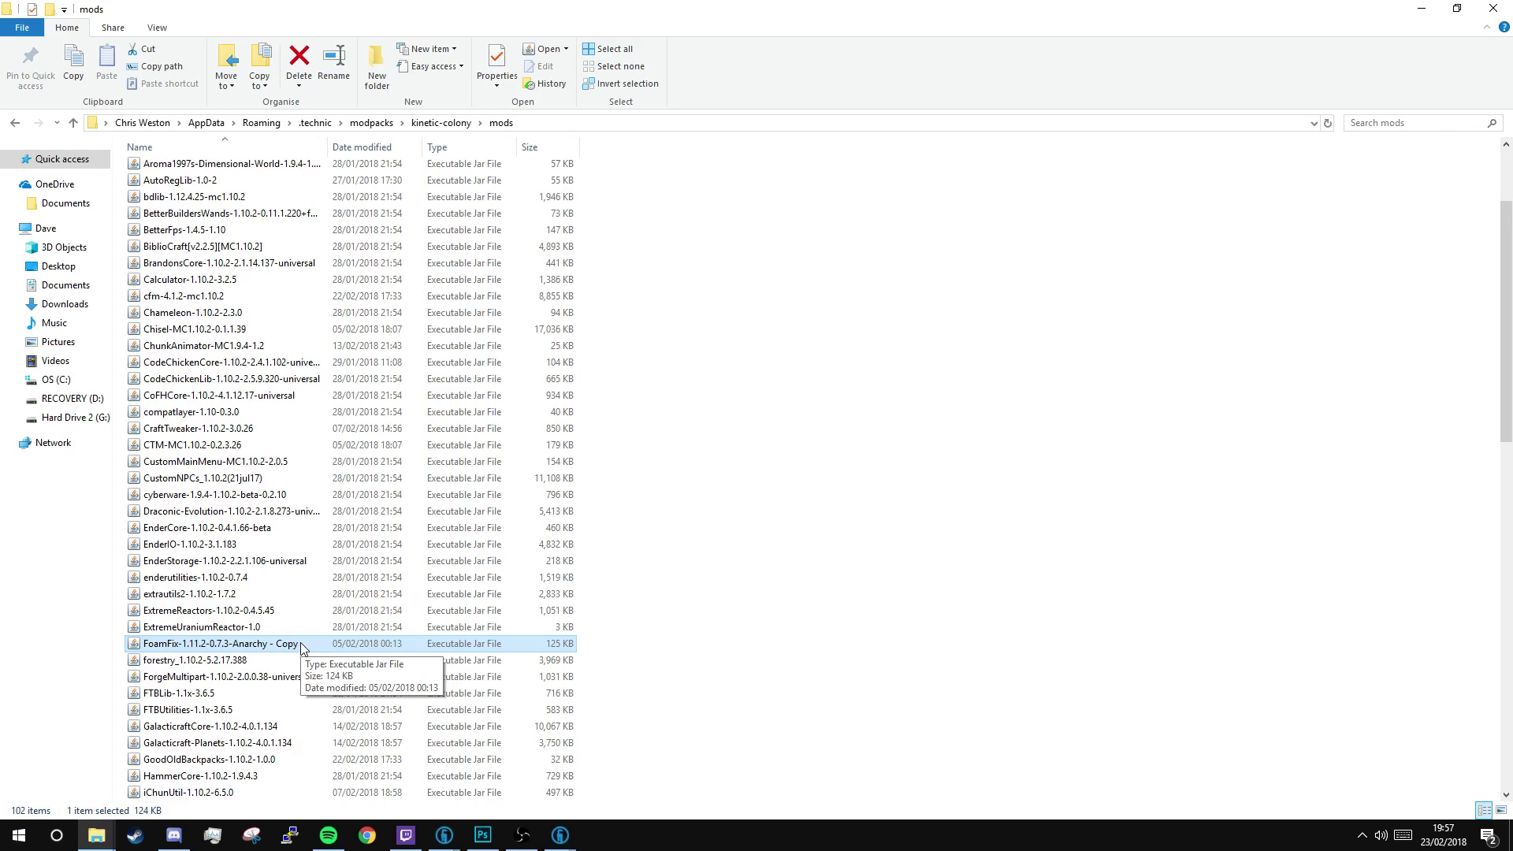
Search fastcraft in a new Chrome window and open the CurseForge FastCraft overview.
left_click(375, 840)
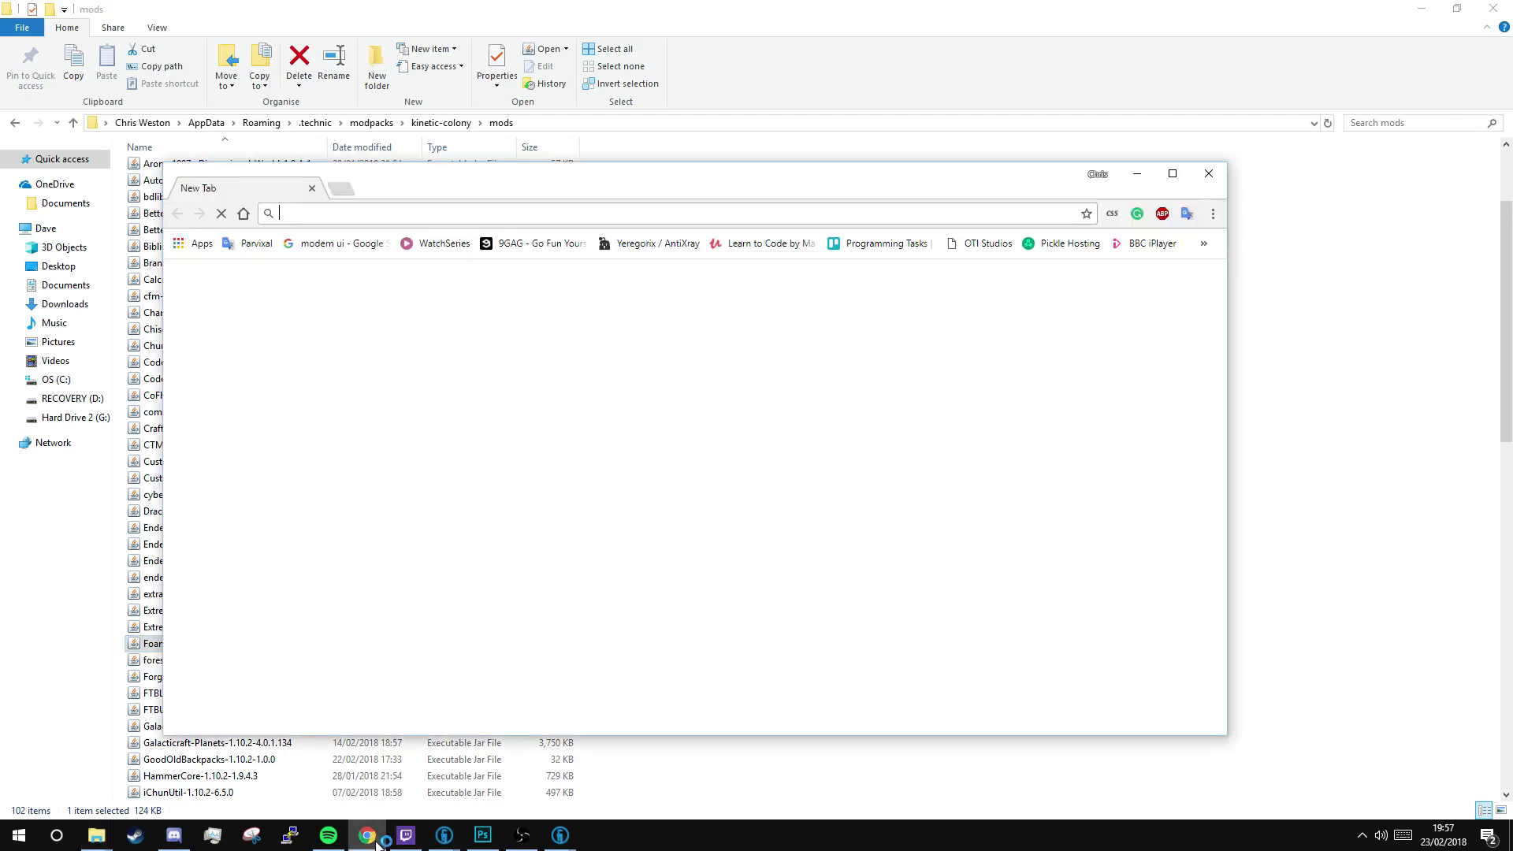
type("fastcraft")
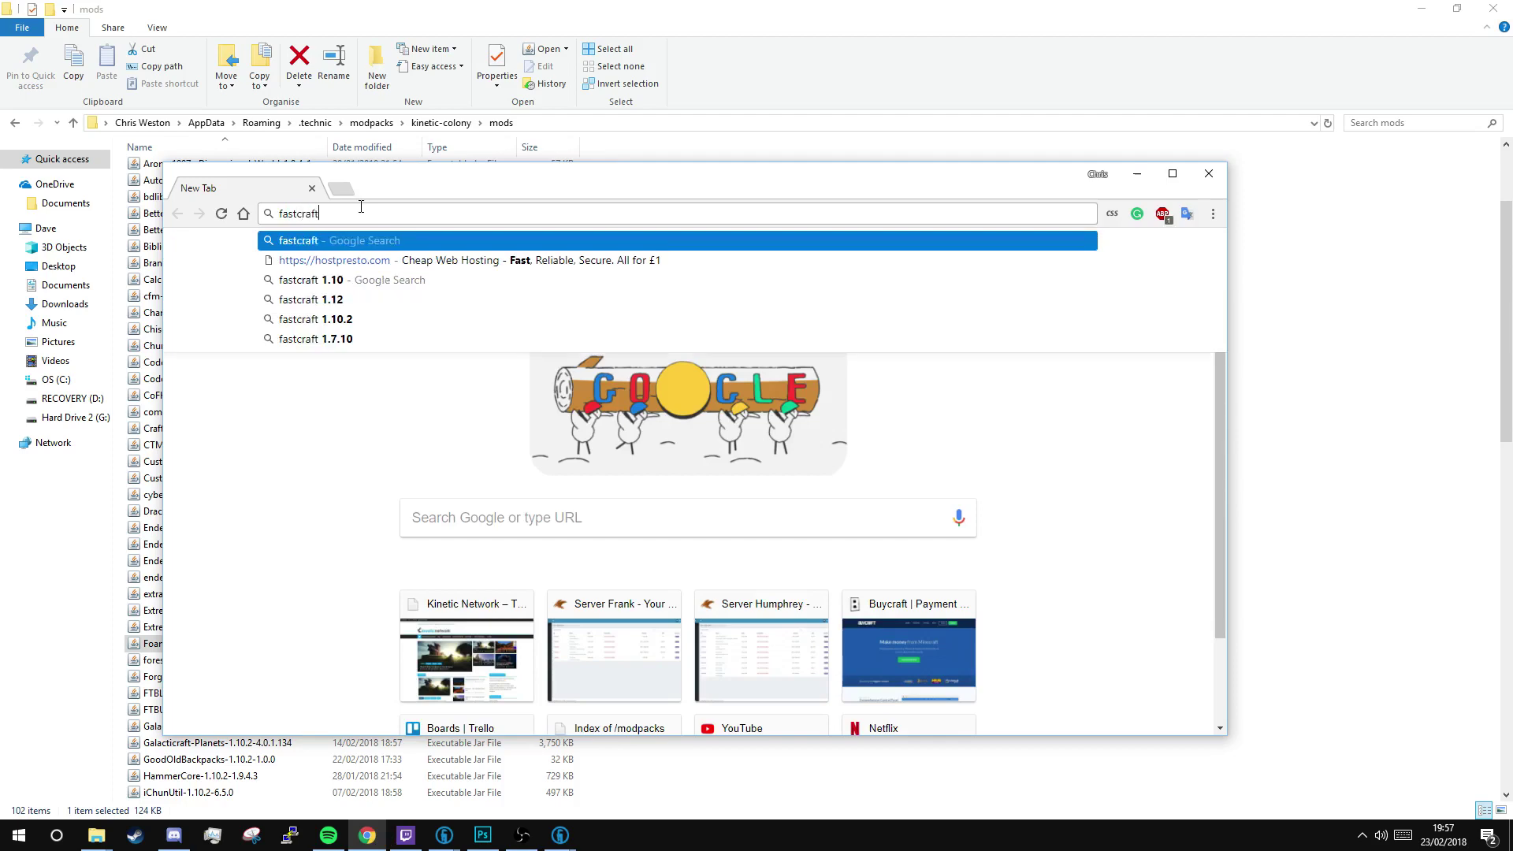
key("Return")
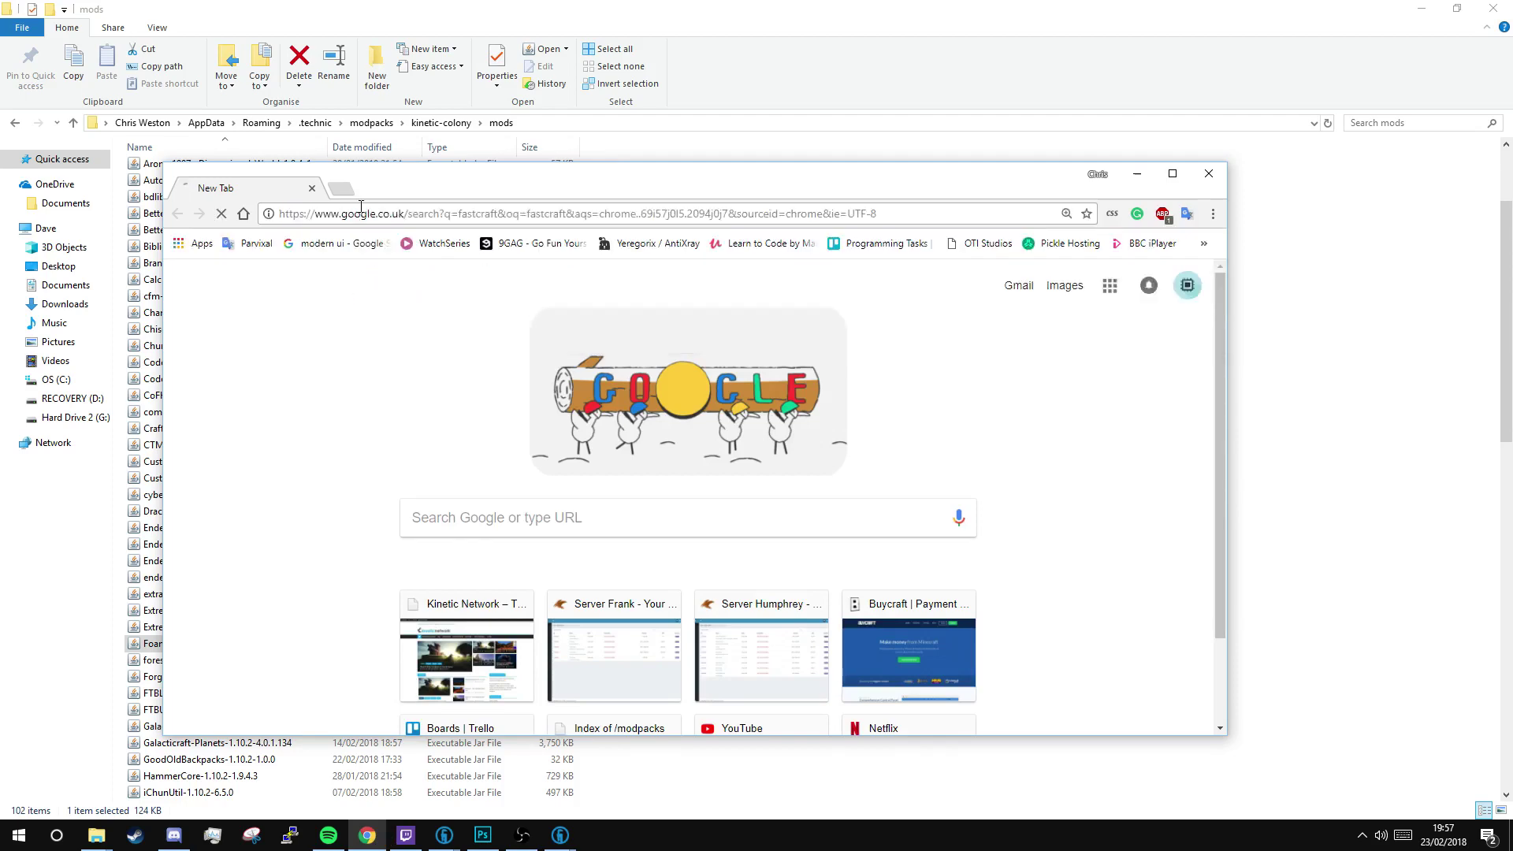
left_click(397, 398)
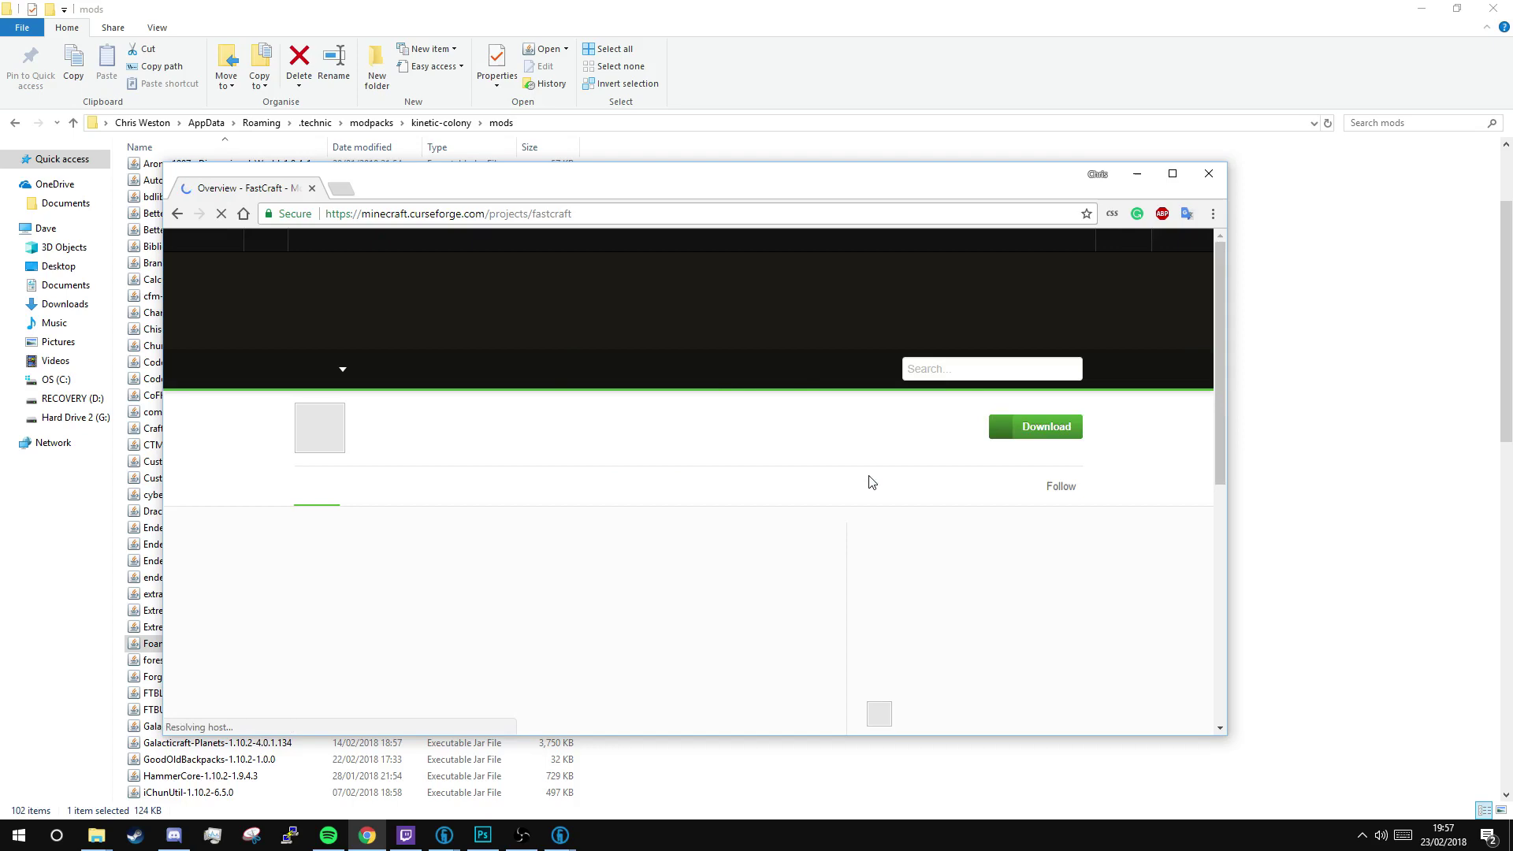
scroll(608, 500, "down", 3)
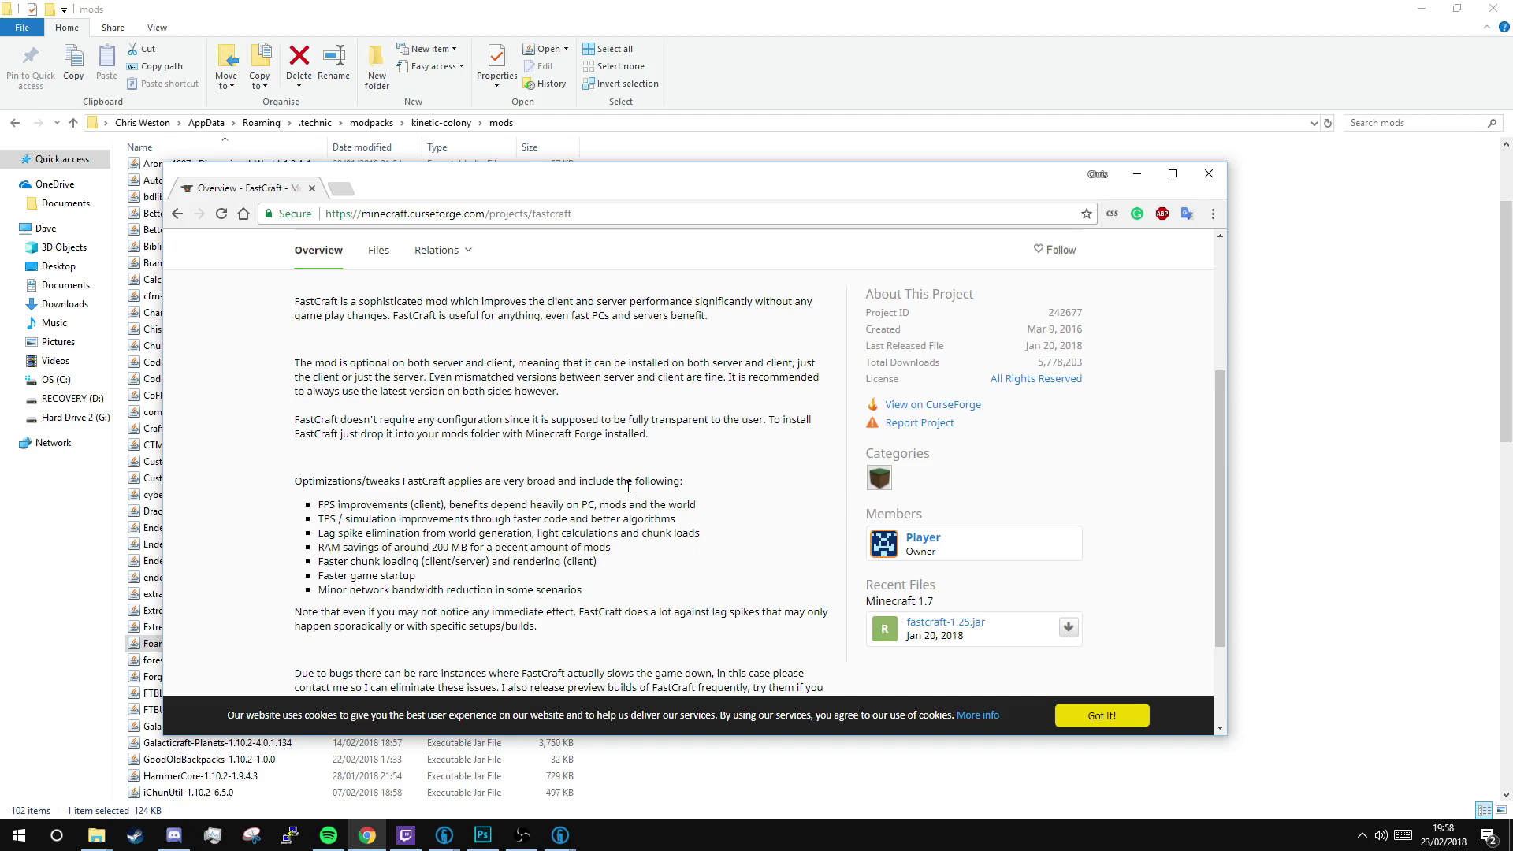
Bring the kinetic-colony mods folder in File Explorer back in front of Chrome.
left_click(103, 628)
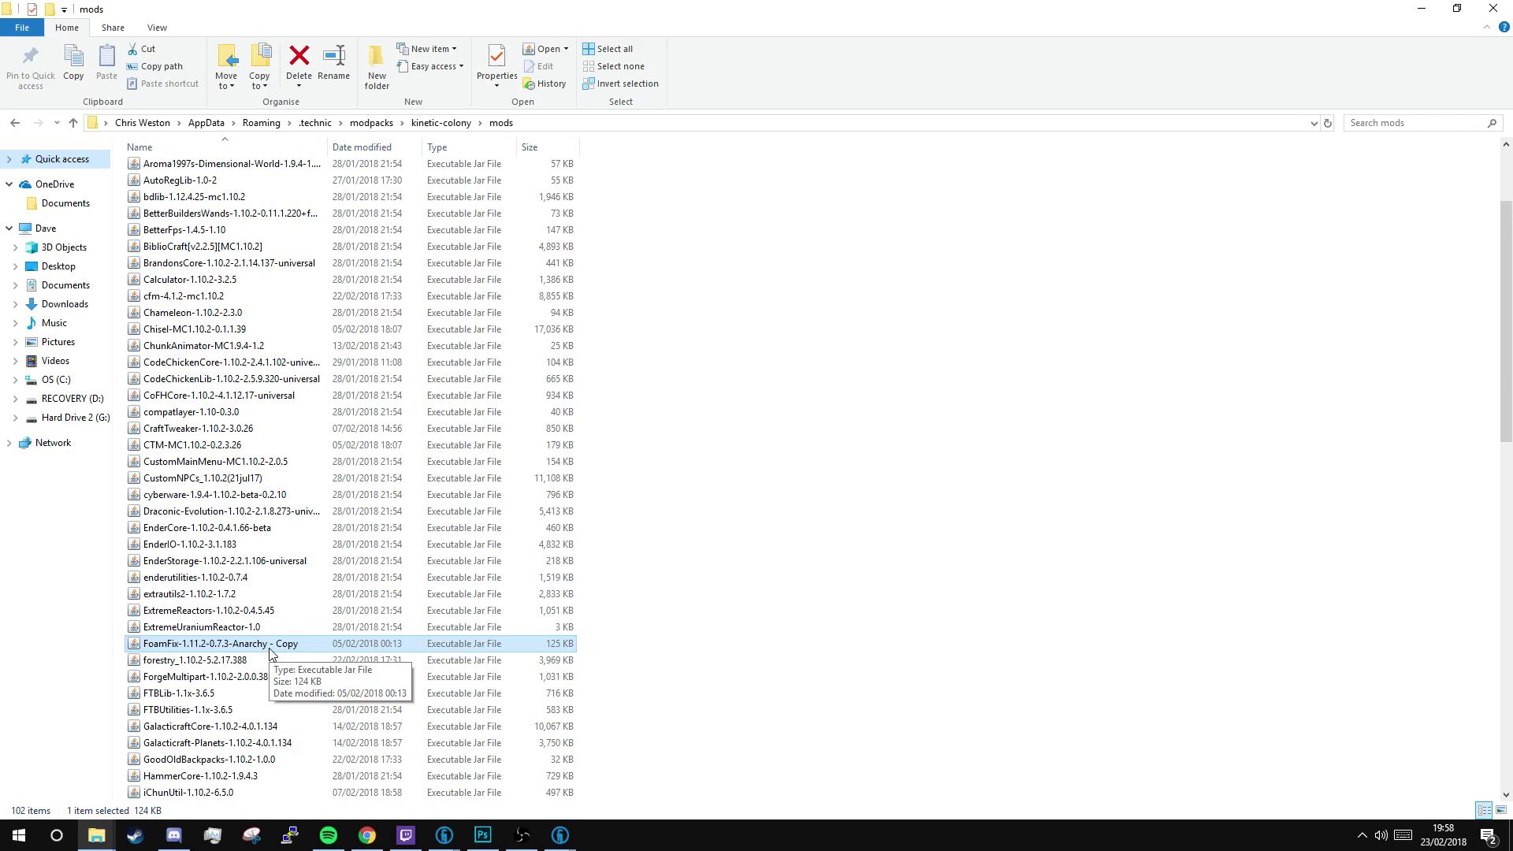